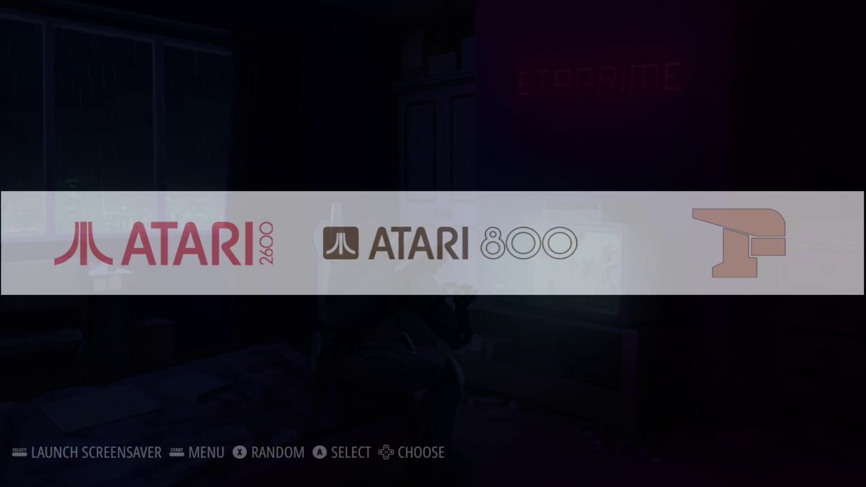
Step: Scroll the system carousel past Game Boy, Mega Drive, Neo Geo and PlayStation to the RetroPie entry
key(Right)
key(Right)
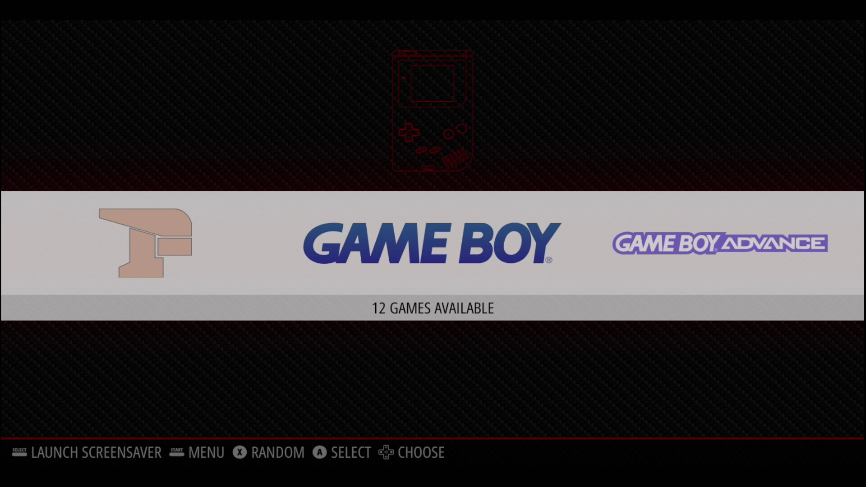
key(Right)
key(Right)
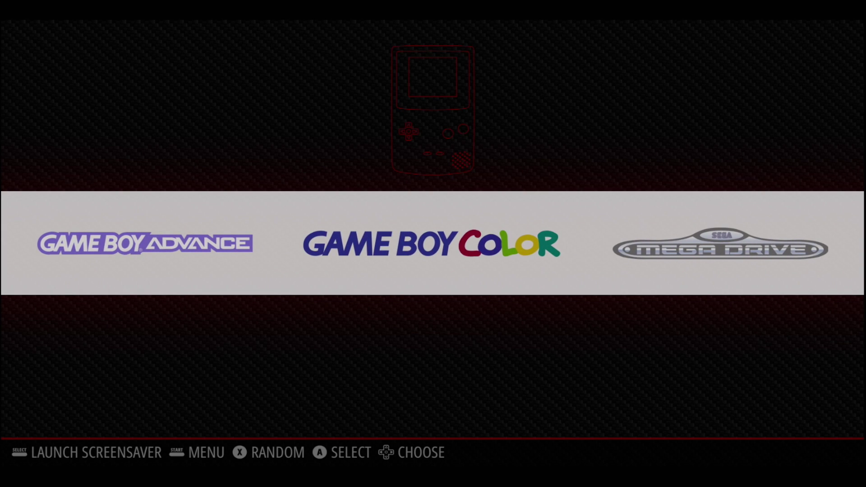
key(Right)
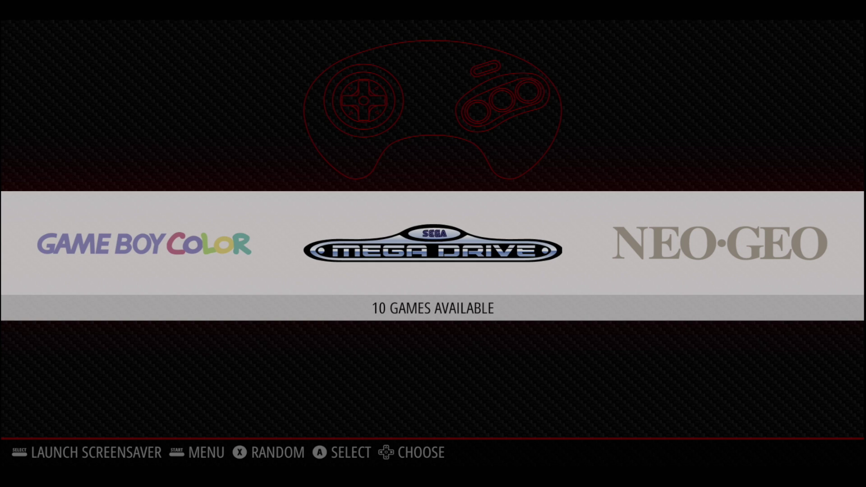
key(Right)
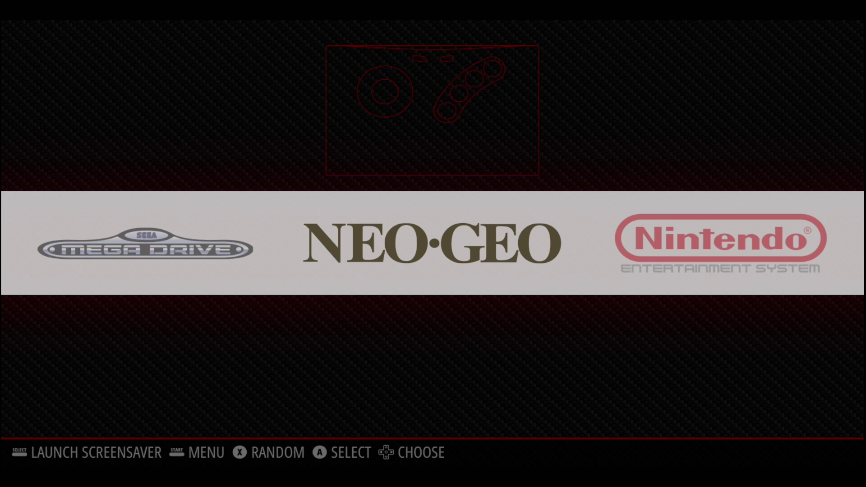
key(Right)
key(Right)
key(Right)
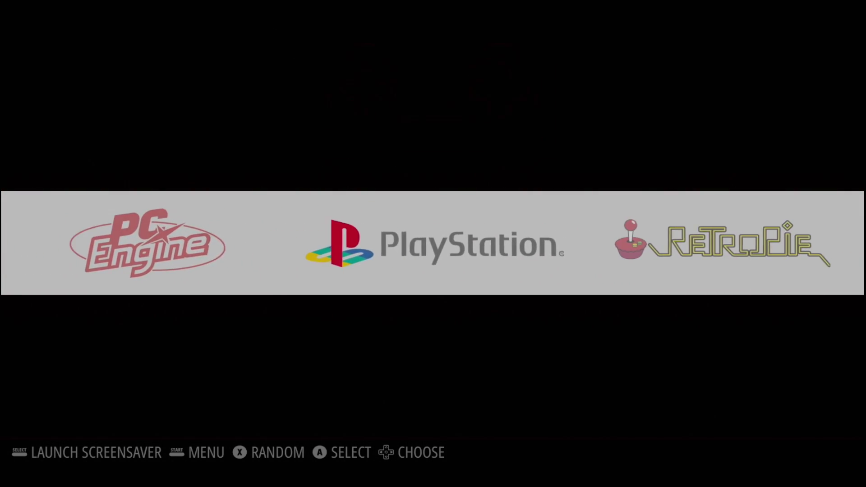
key(Right)
key(Right)
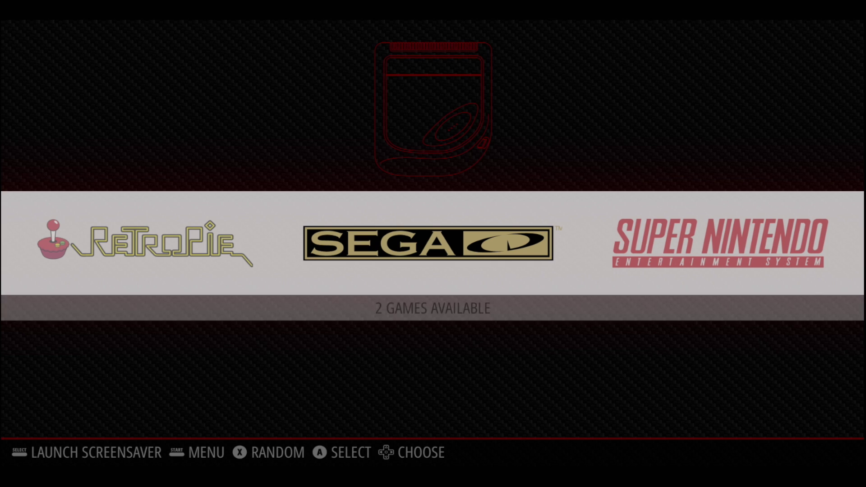
key(Right)
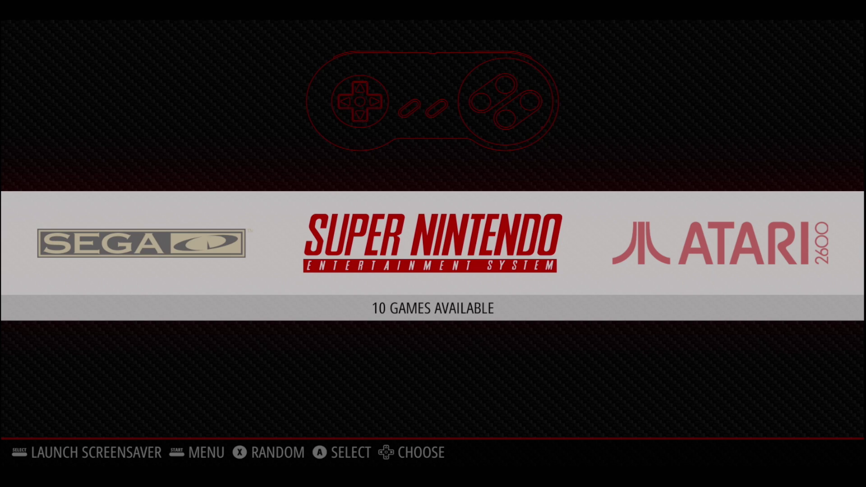
key(Right)
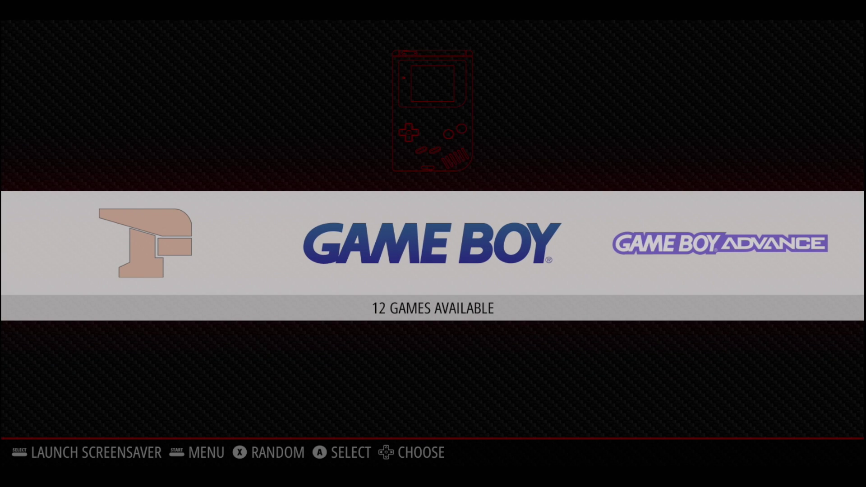
key(Right)
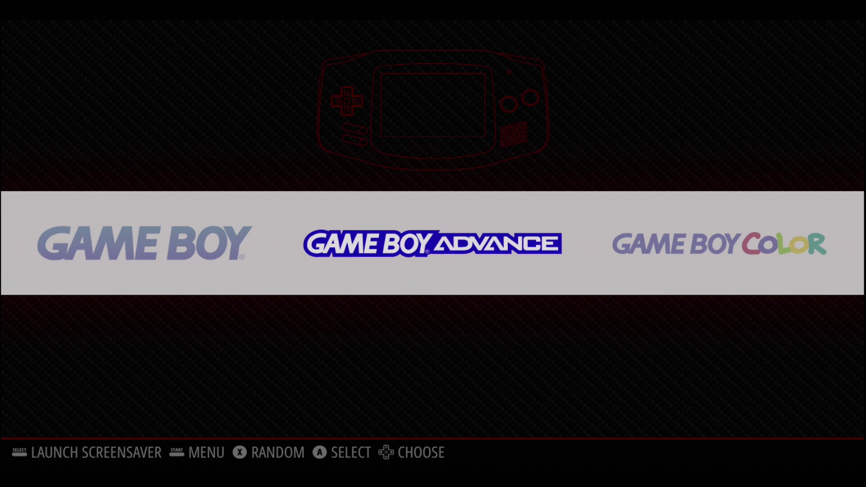
key(Right)
key(Right)
key(Right)
key(Right)
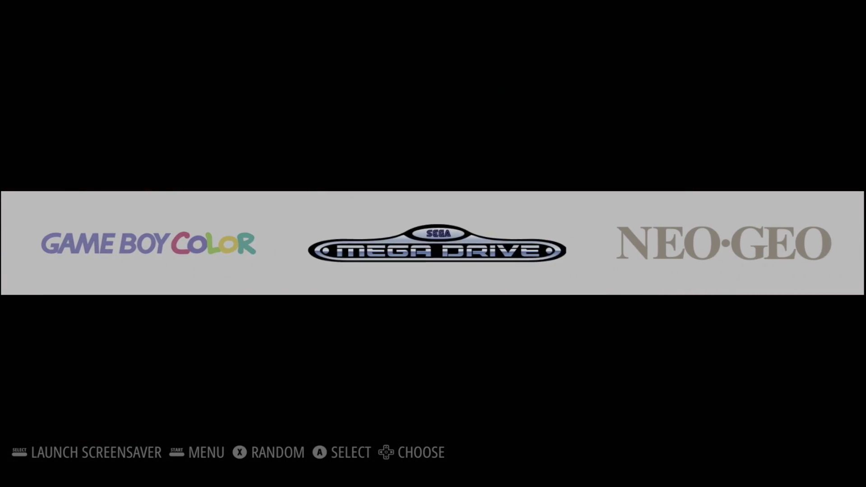
key(Right)
key(Right)
key(Right)
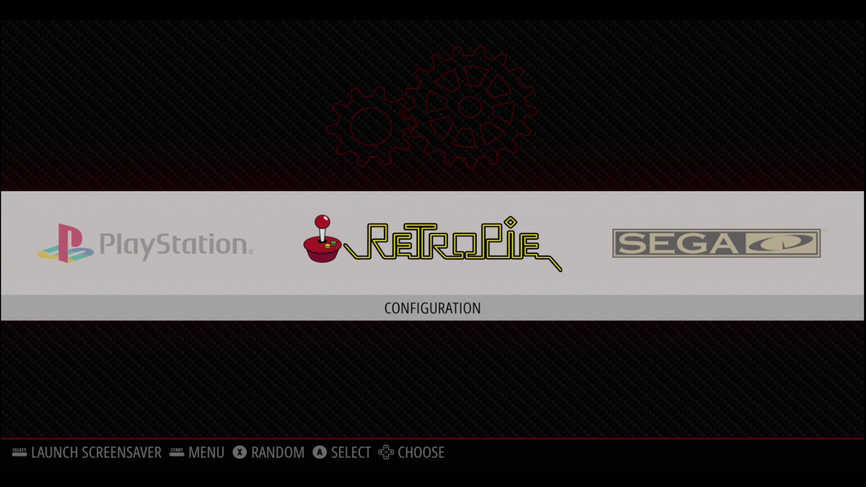
Step: Launch RetroPie Setup and update the setup script to its latest version, 4.6
key(Return)
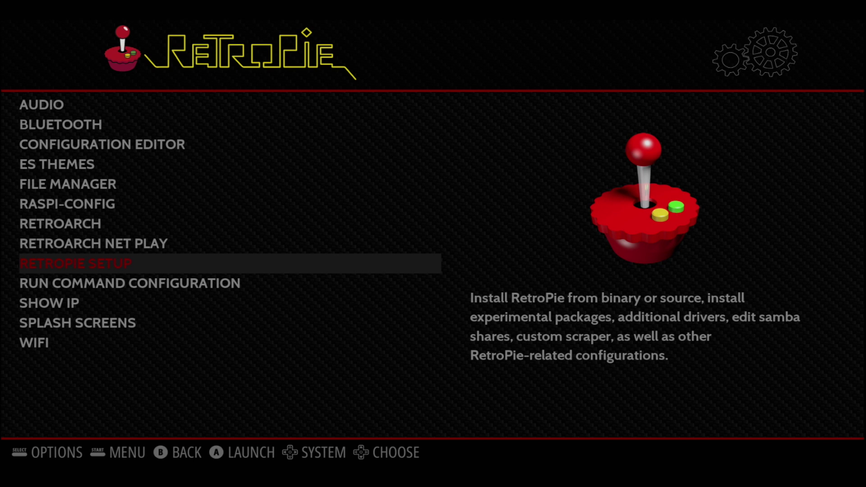
key(Return)
key(Down)
key(Down)
key(Down)
key(Down)
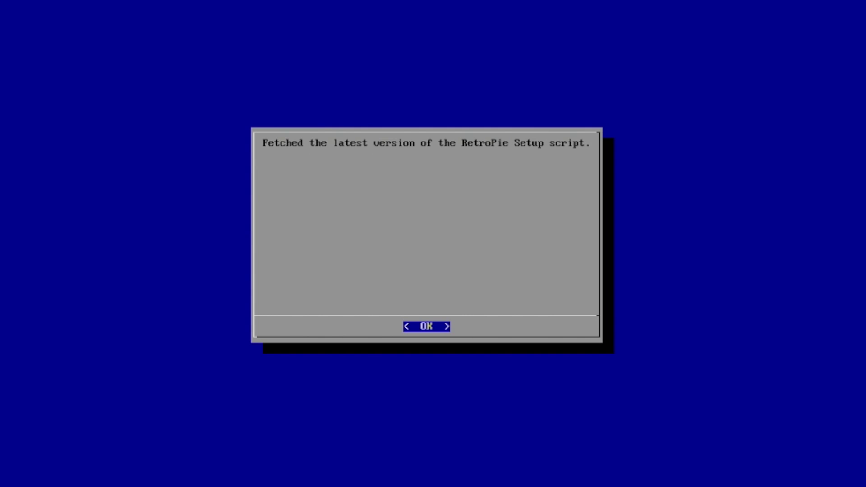
key(Return)
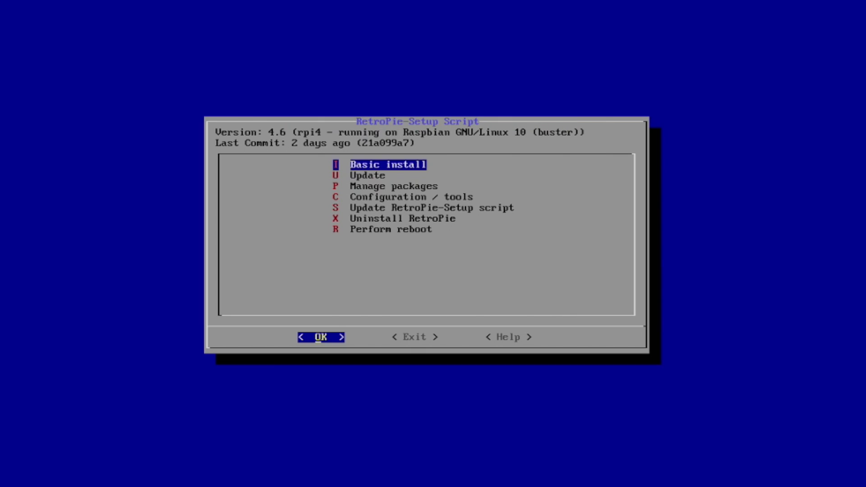
Step: Go to Manage packages > exp and open the 138 redream package options
key(Down)
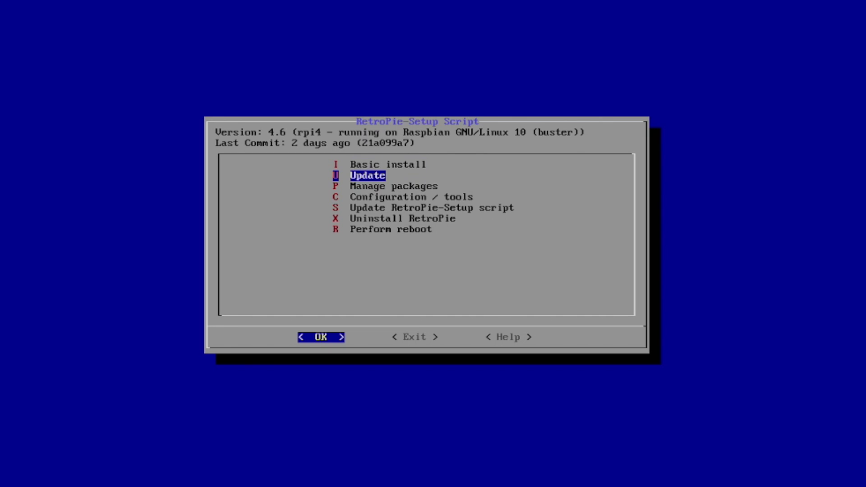
key(Down)
key(Return)
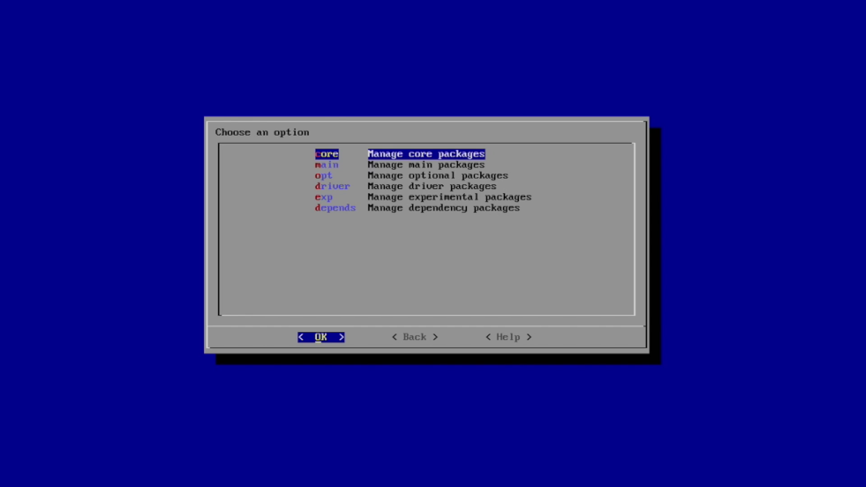
key(Down)
key(Down)
key(Down)
key(Down)
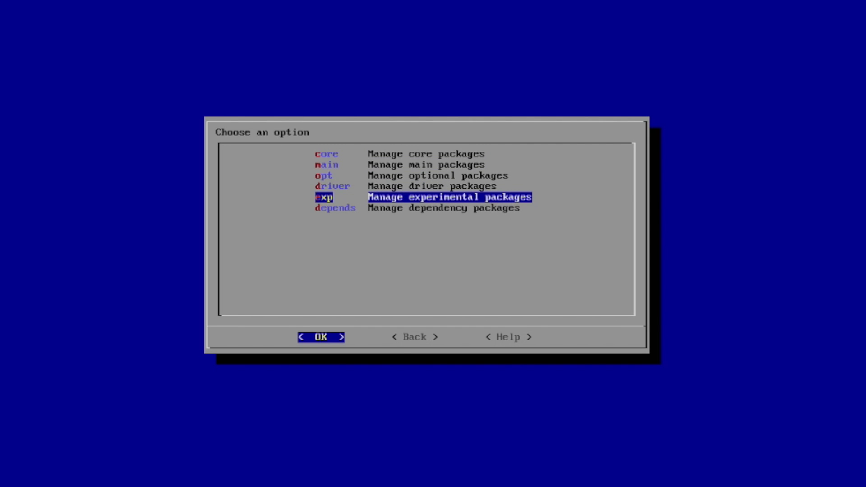
key(Return)
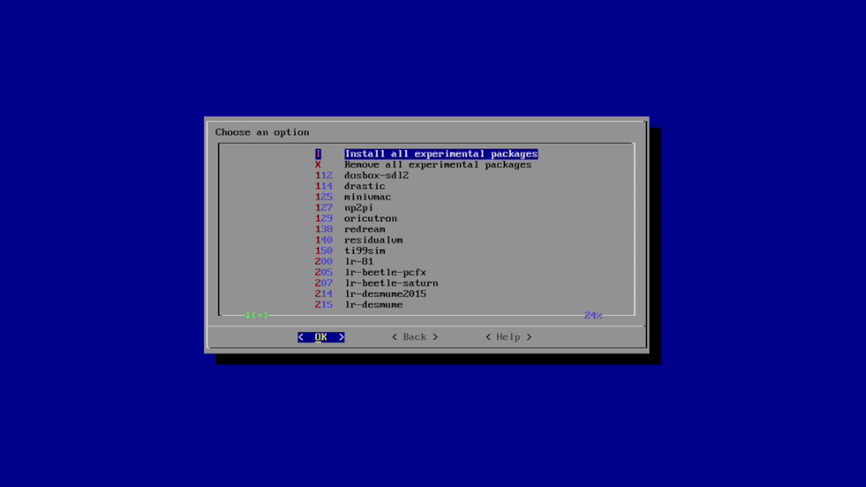
key(Down)
key(Down)
key(Down)
key(Down)
key(Down)
key(Down)
key(Down)
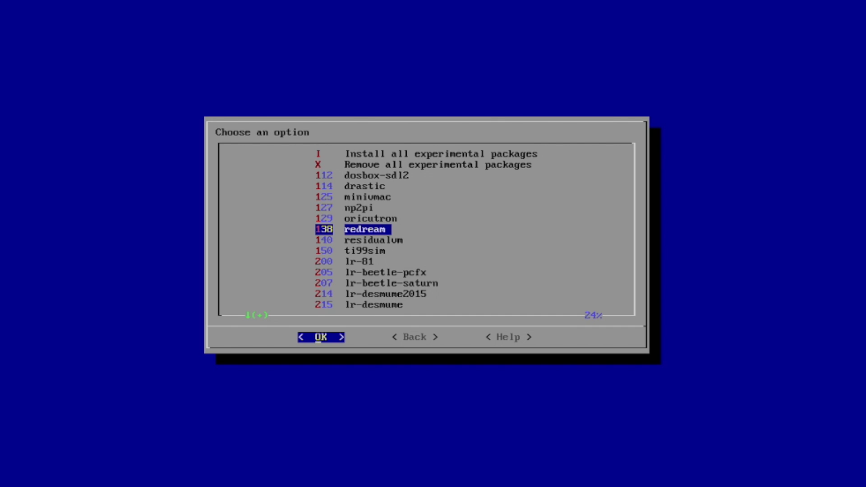
key(Return)
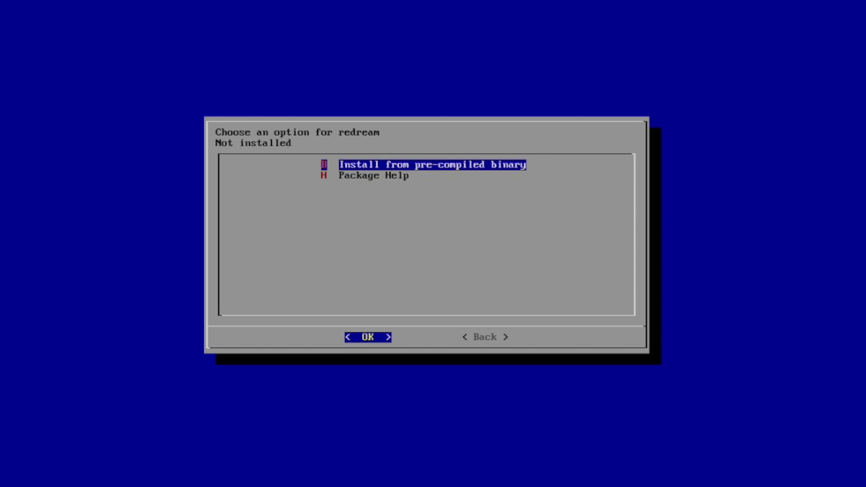
Step: Install redream from its pre-compiled binary, confirm Yes, and go back
key(Return)
key(Left)
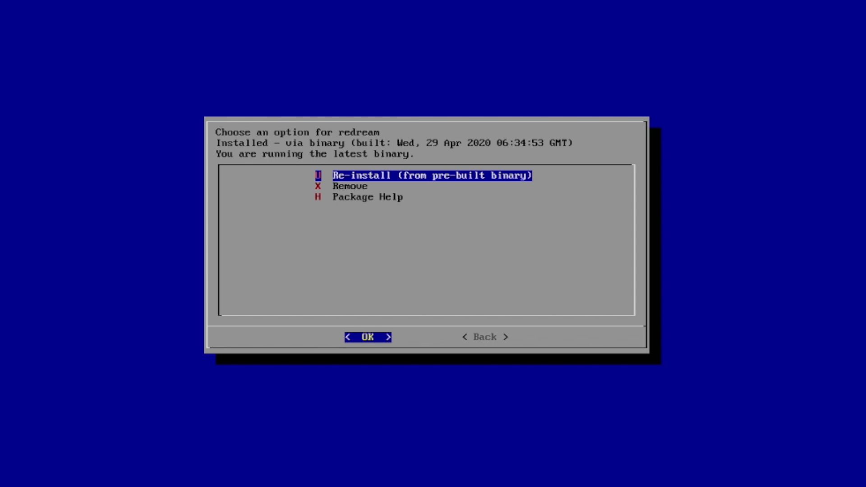
key(Right)
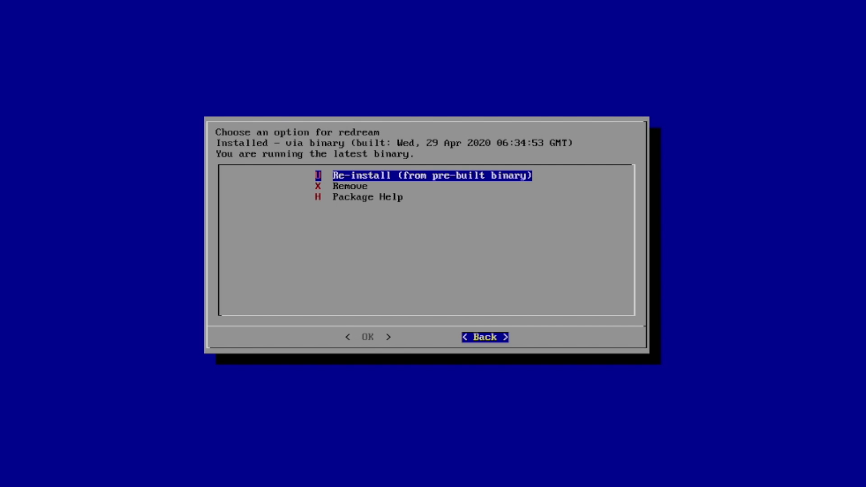
key(Return)
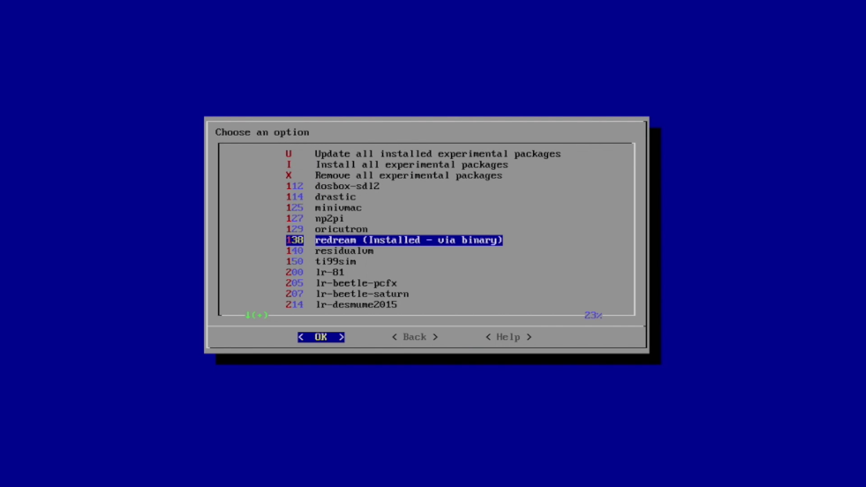
Step: Back out of the package list and setup menu, exit RetroPie-Setup, and move toward SHOW IP
key(Right)
key(Return)
key(Right)
key(Return)
key(Right)
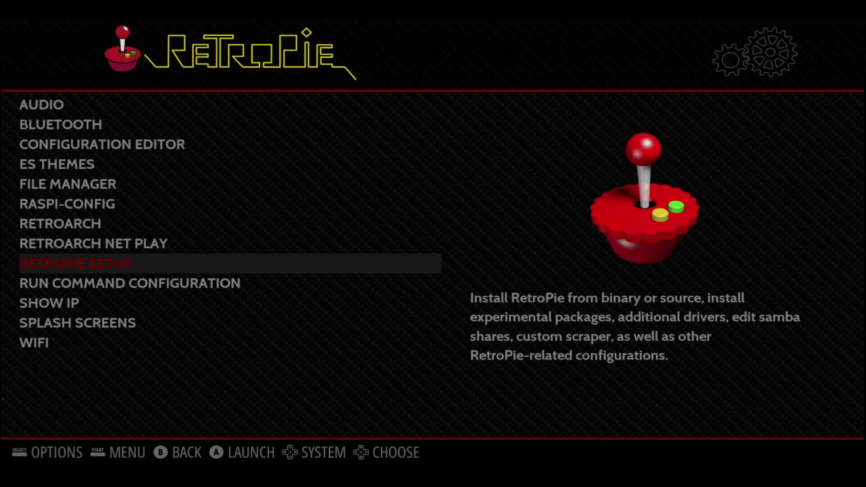
key(Down)
key(Down)
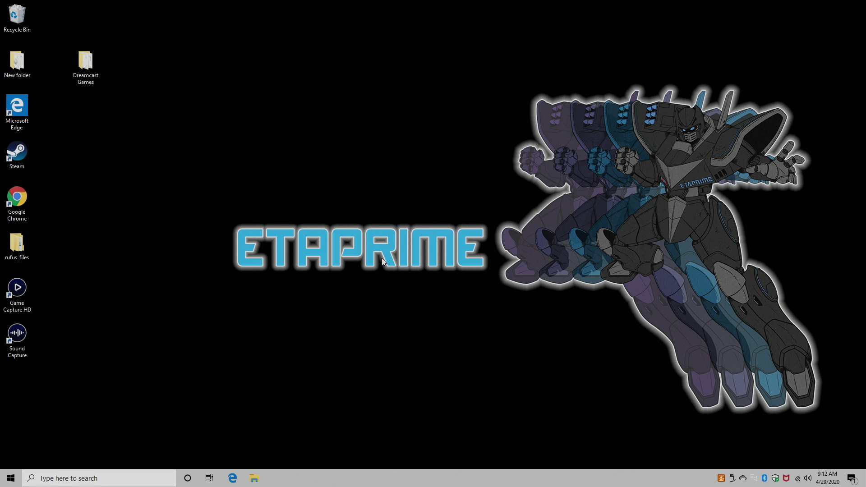
Step: Open Dreamcast Games, snap Explorer left, and inspect the [GDI] Project Justice (US) folder's .gdi and track files
double_click(93, 82)
key(super+Left)
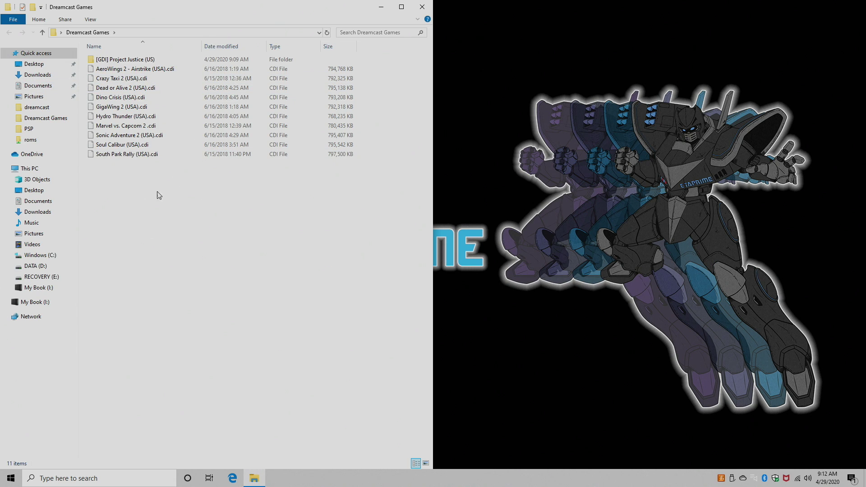
double_click(149, 59)
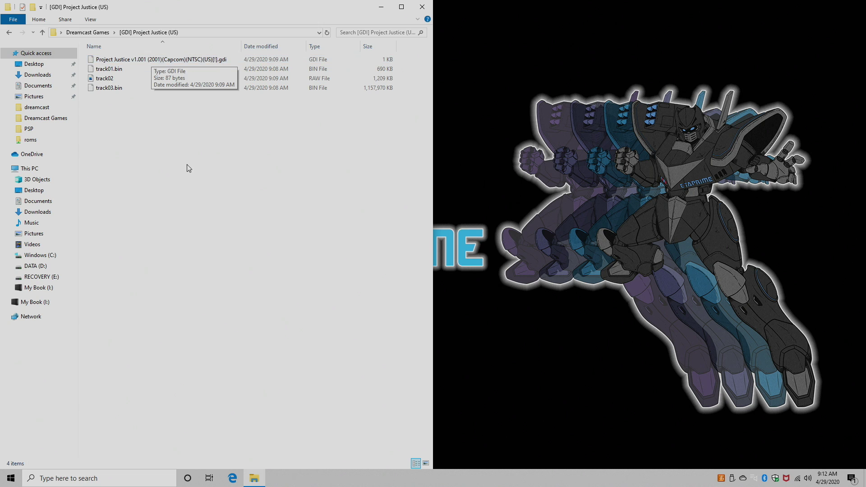
click(10, 32)
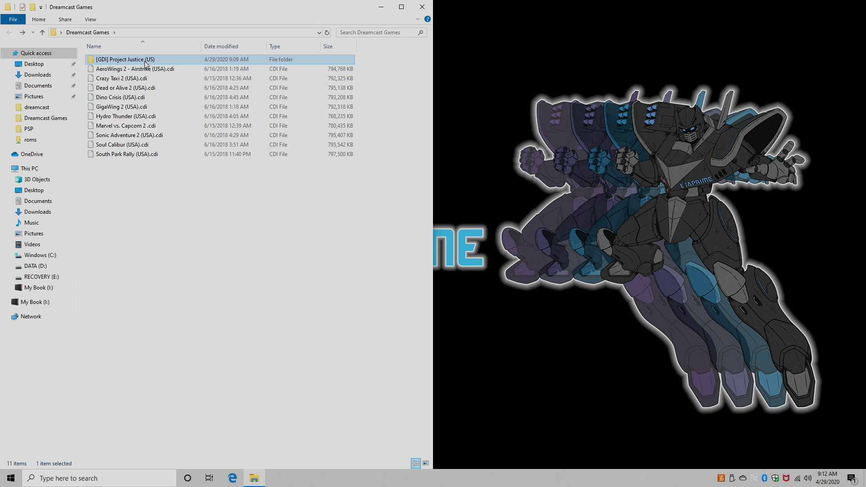
double_click(145, 61)
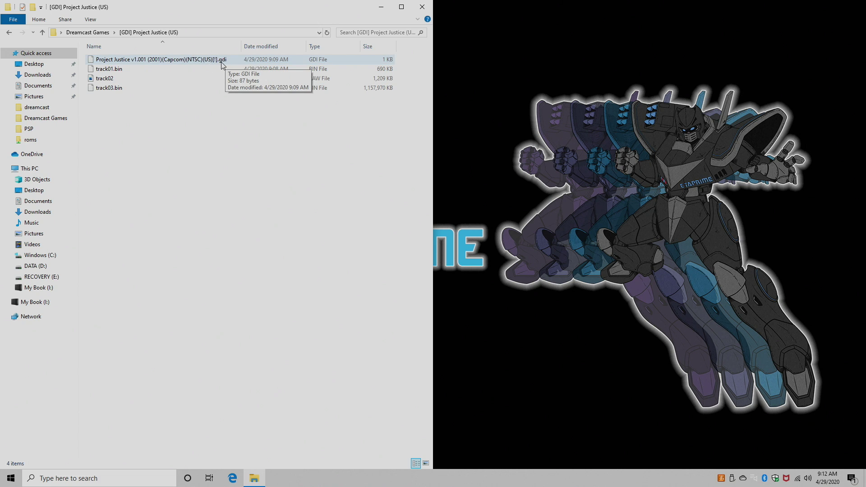
click(9, 32)
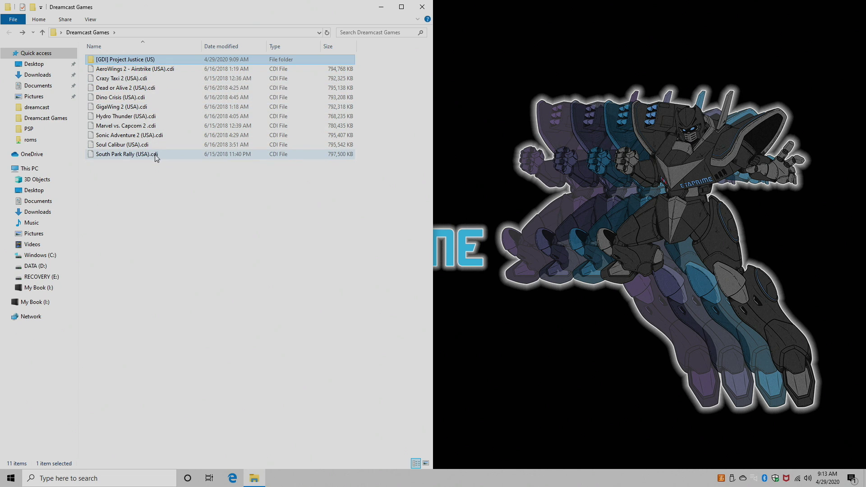
Step: Recheck the Project Justice folder, return to Dreamcast Games, and show Explorer's taskbar jump list
double_click(166, 60)
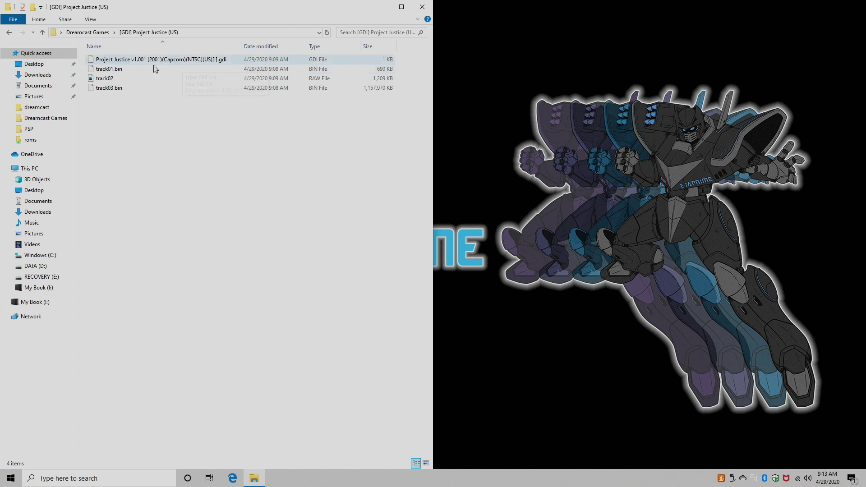
click(9, 32)
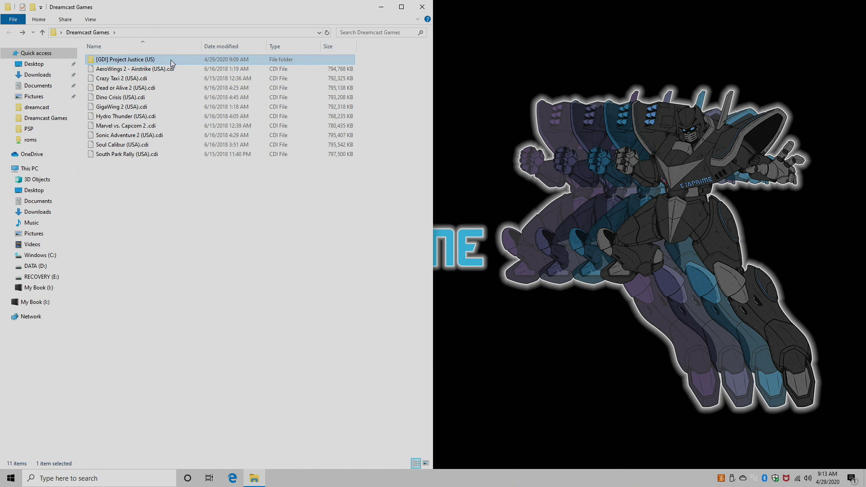
right_click(255, 478)
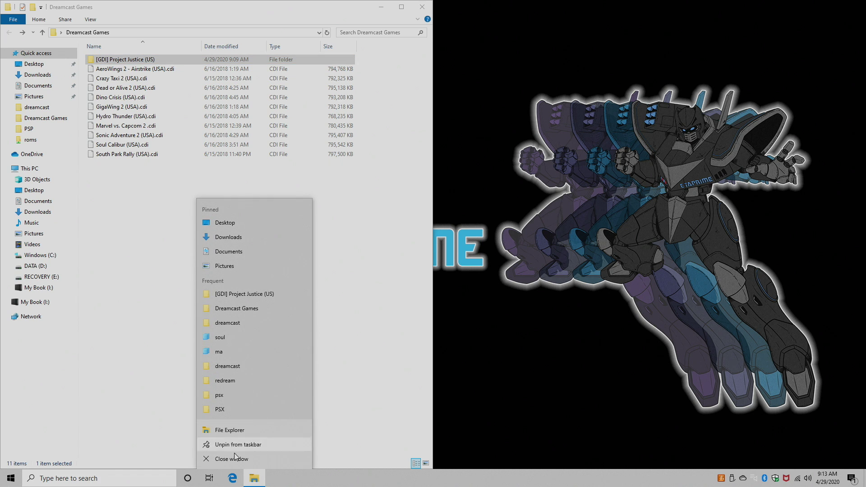
Step: In a second Explorer window at 192.168.1.98 > roms > dreamcast, drag in all eleven Dreamcast games
click(229, 430)
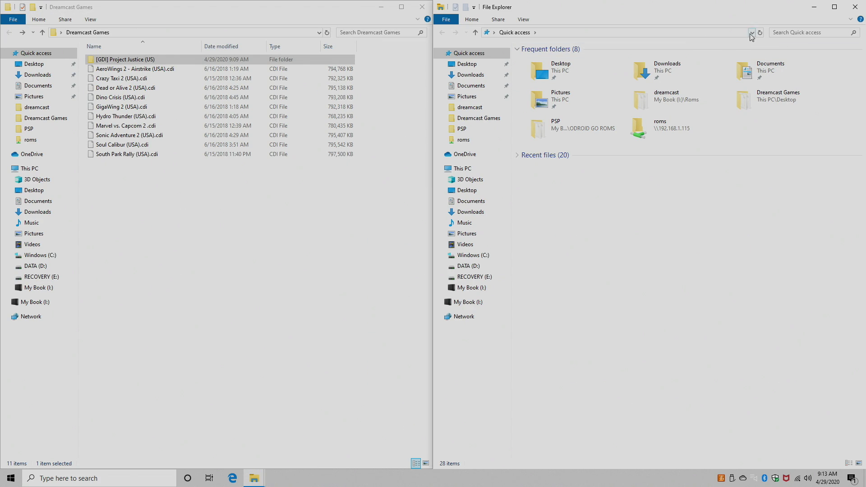
click(751, 36)
click(510, 42)
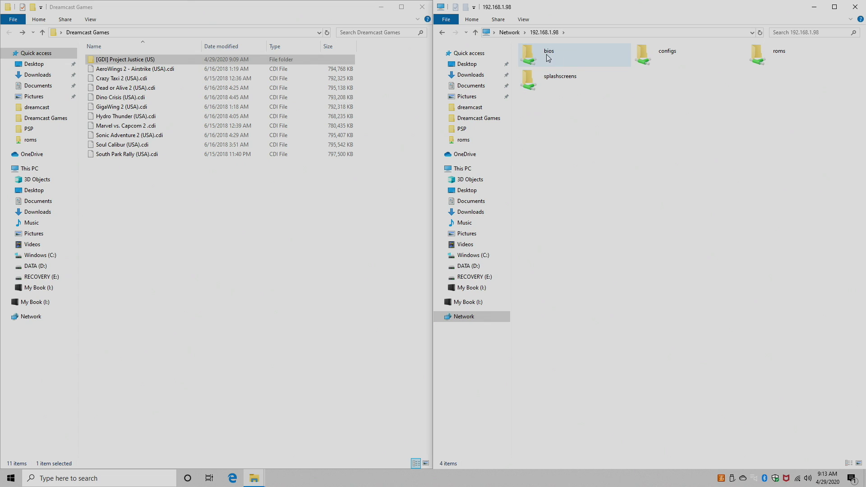
double_click(770, 63)
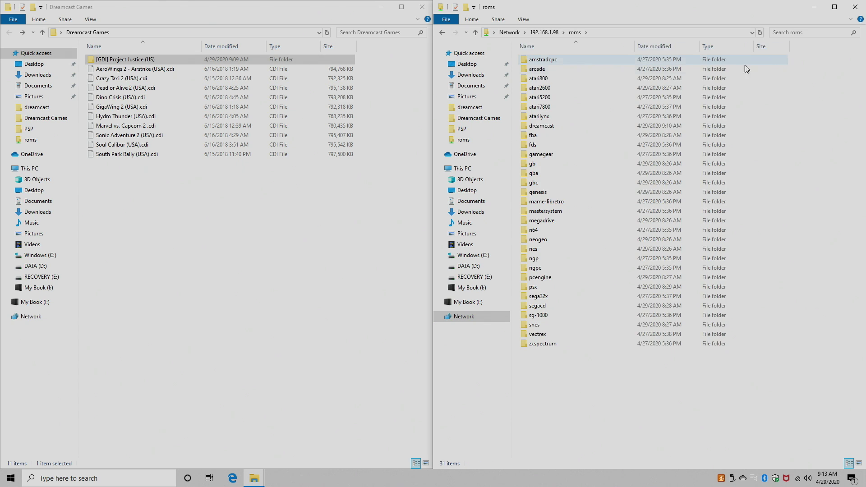
double_click(560, 126)
drag(248, 242, 135, 54)
drag(180, 86, 670, 191)
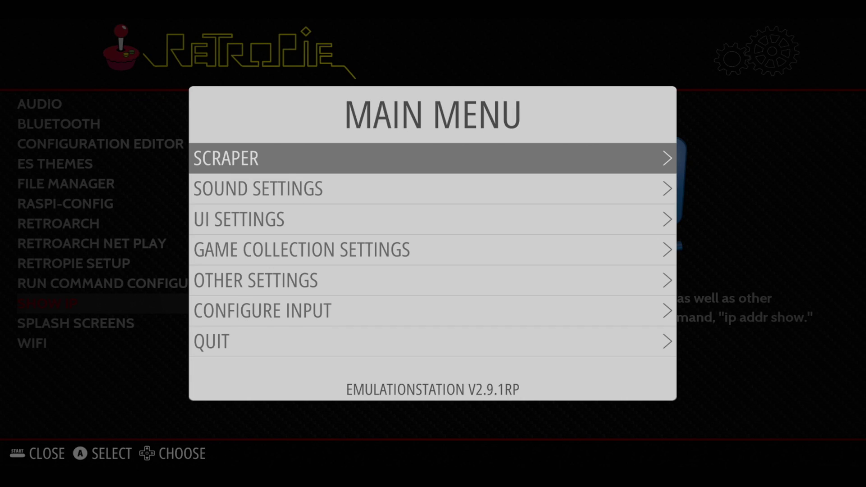
Step: Restart EmulationStation from the Quit menu and scroll the carousel to Dreamcast
key(Down)
key(Down)
key(Down)
key(Down)
key(Down)
key(Down)
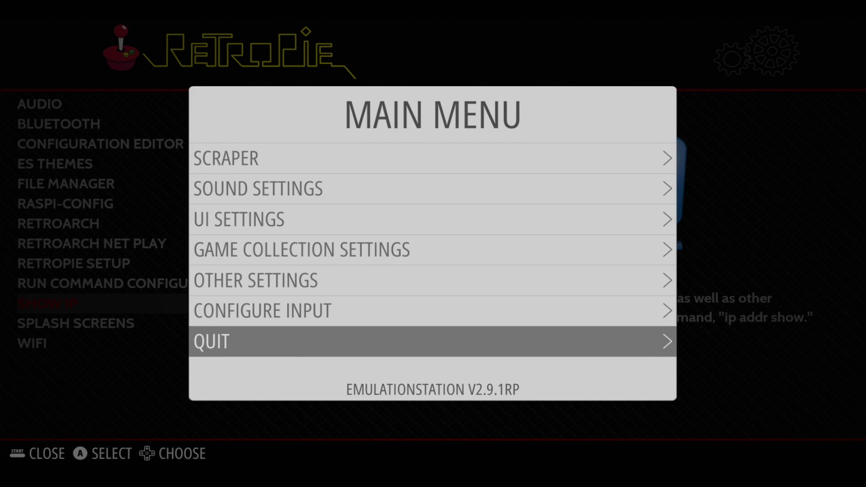
key(Return)
key(Return)
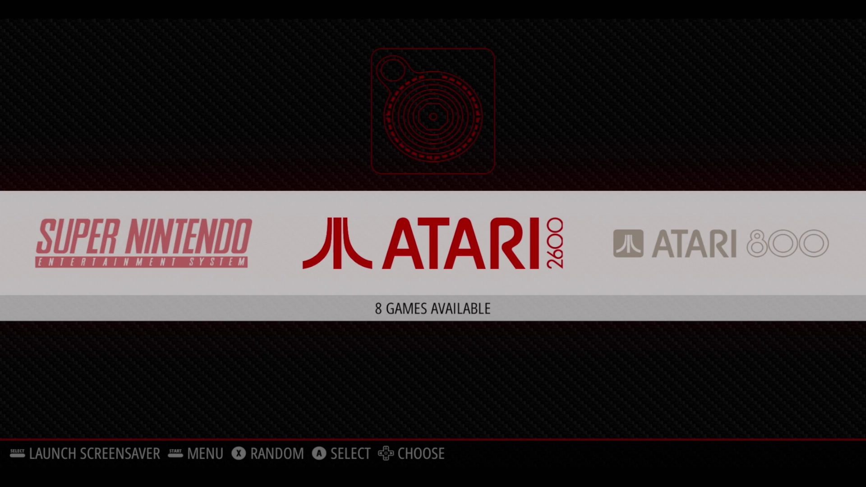
key(Right)
key(Right)
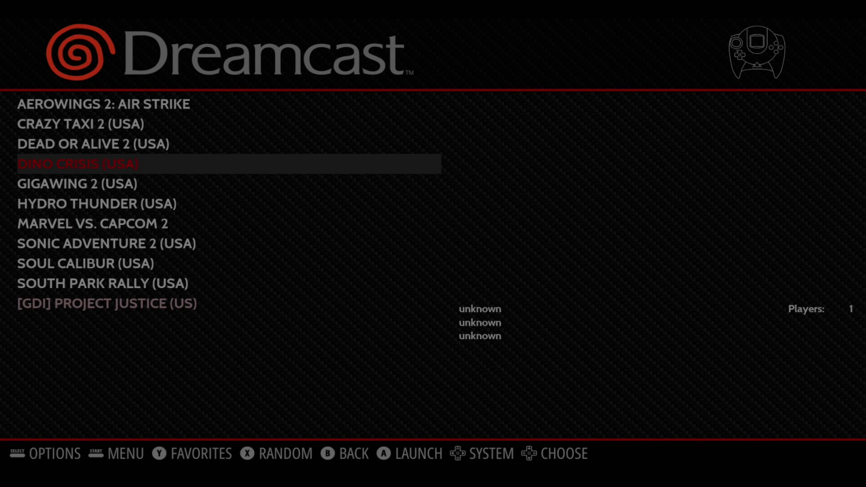
Step: Browse the Dreamcast list, peek into Project Justice, and settle on Marvel vs. Capcom 2
key(Down)
key(Down)
key(Down)
key(Down)
key(Down)
key(Down)
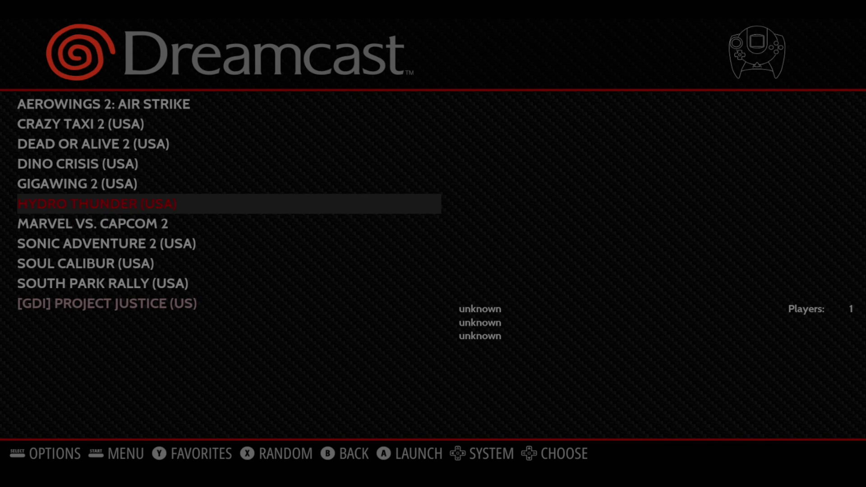
key(Up)
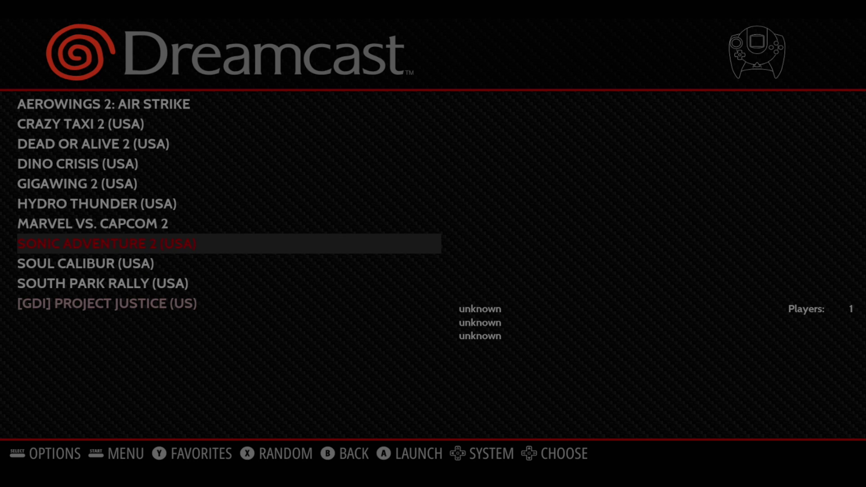
key(Down)
key(Down)
key(Down)
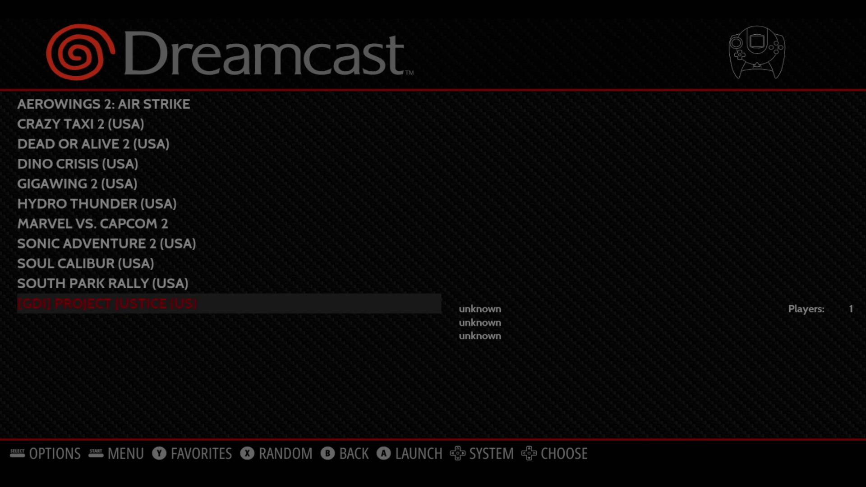
key(Return)
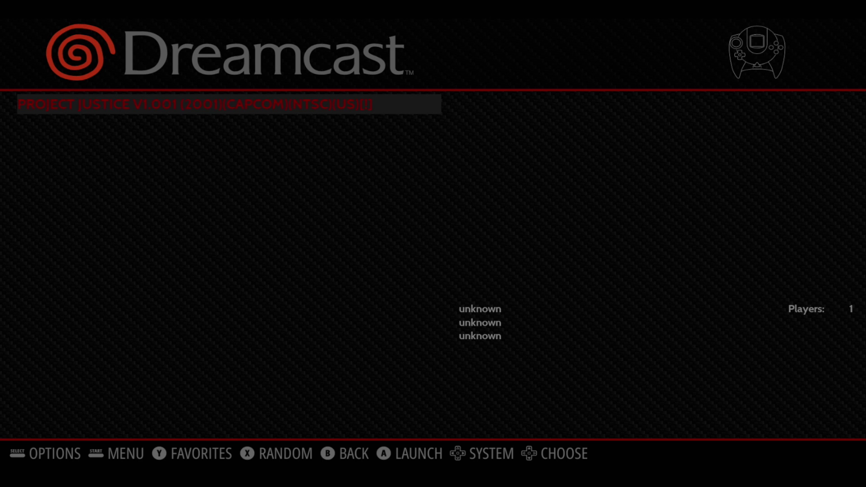
key(Escape)
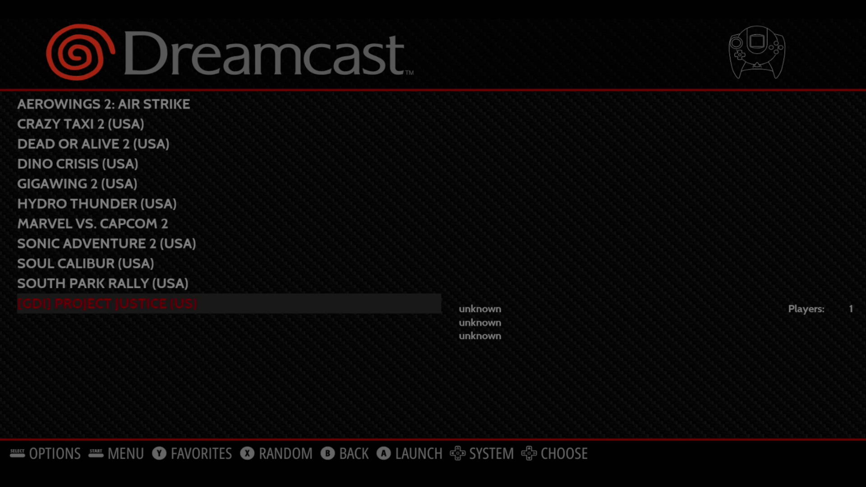
key(Up)
key(Up)
key(Up)
key(Up)
key(Down)
key(Down)
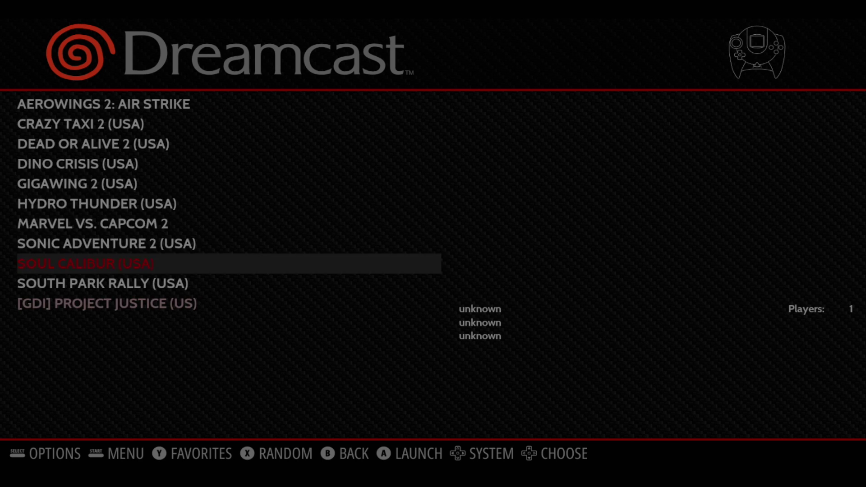
key(Down)
key(Up)
key(Up)
key(Up)
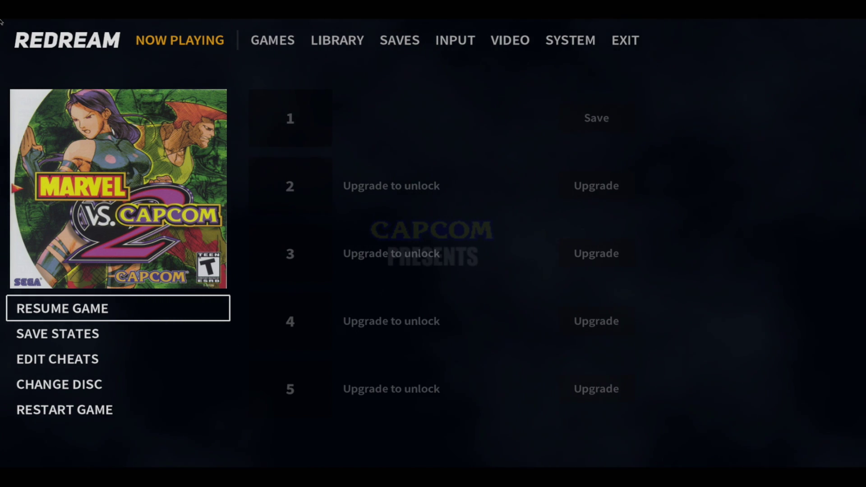
Step: Open Redream's Input settings section from the game menu
key(Right)
key(Up)
key(Left)
key(Left)
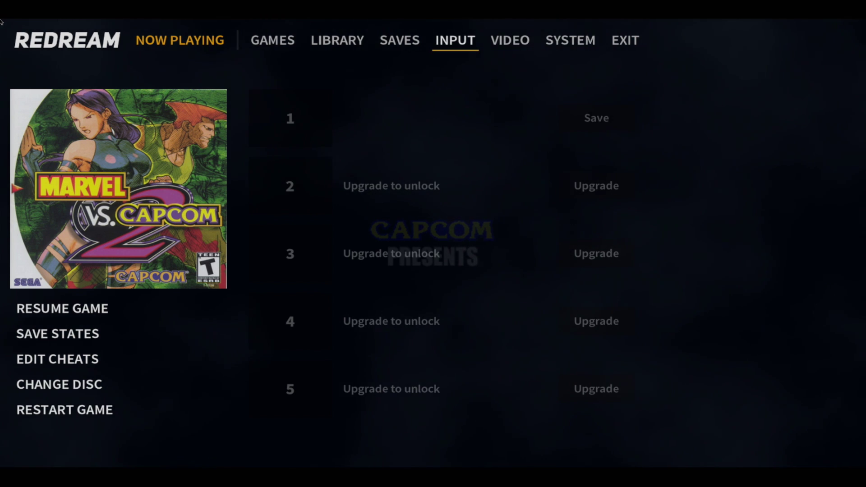
key(Left)
key(Left)
key(Right)
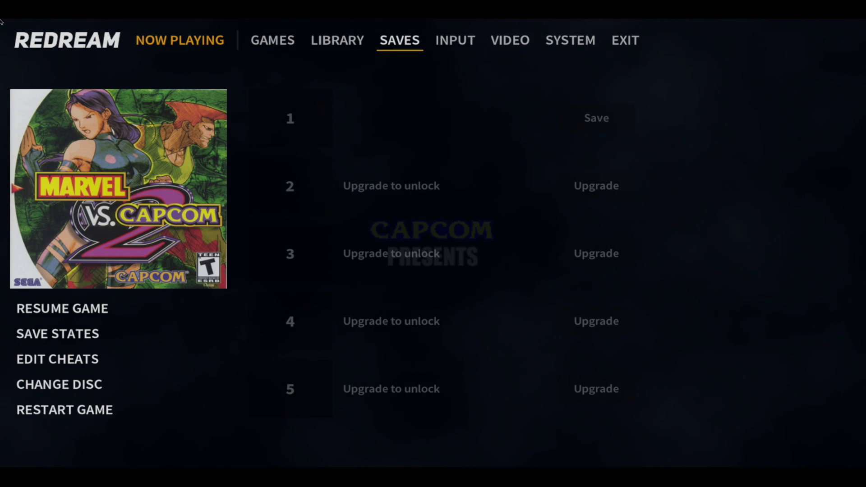
key(Right)
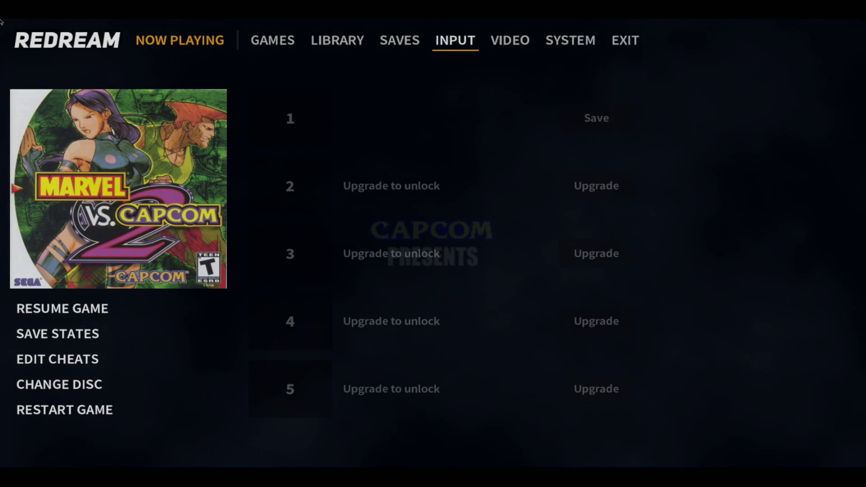
key(Return)
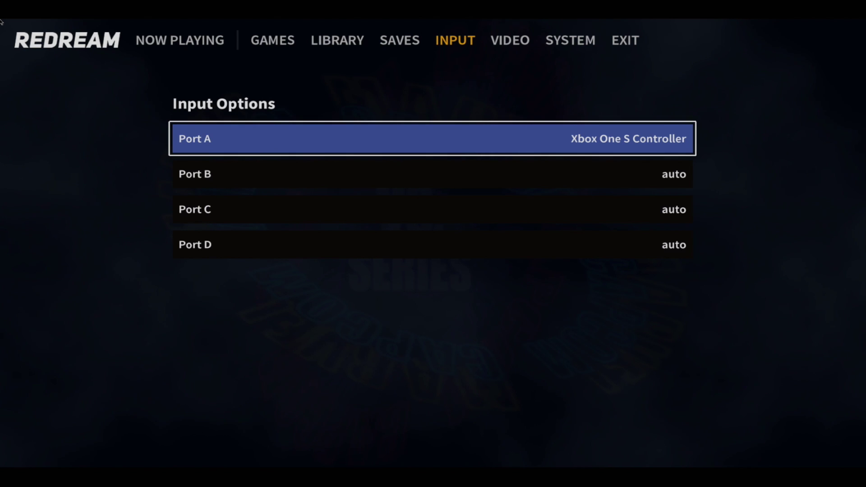
Step: Review Port A's Xbox One S Controller device and bindings, then back out to Input Options
key(Down)
key(Up)
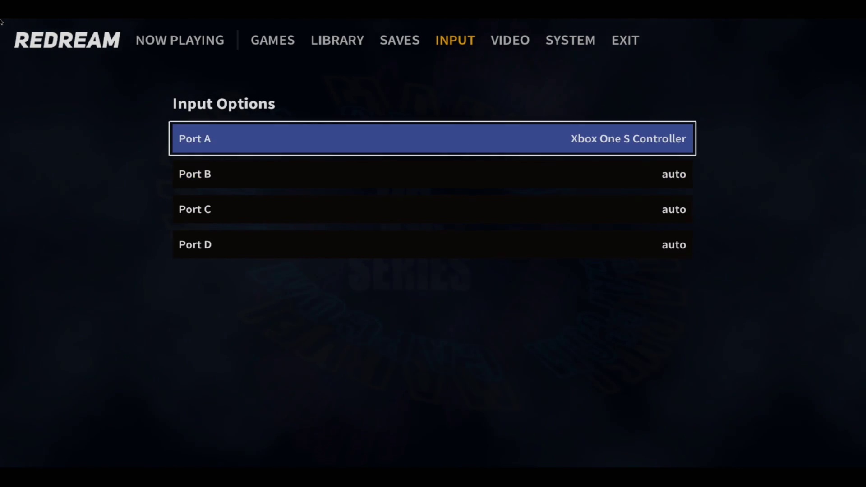
key(Return)
key(Down)
key(Up)
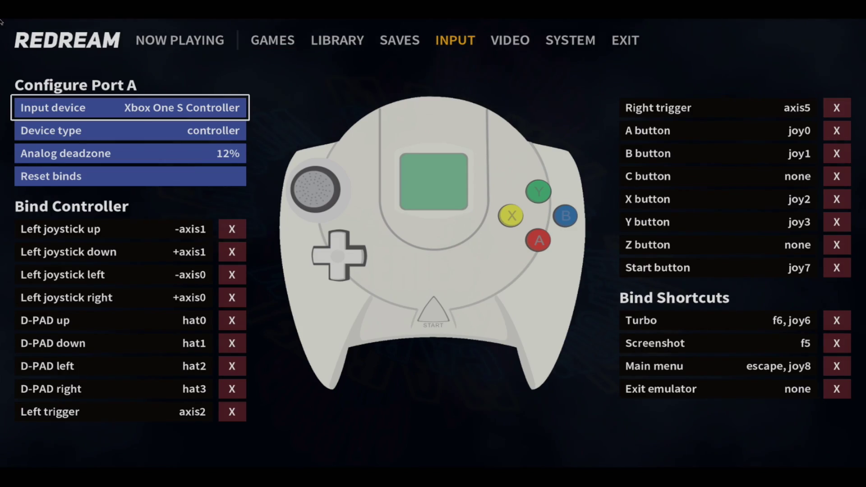
key(Down)
key(Down)
key(Down)
key(Down)
key(Down)
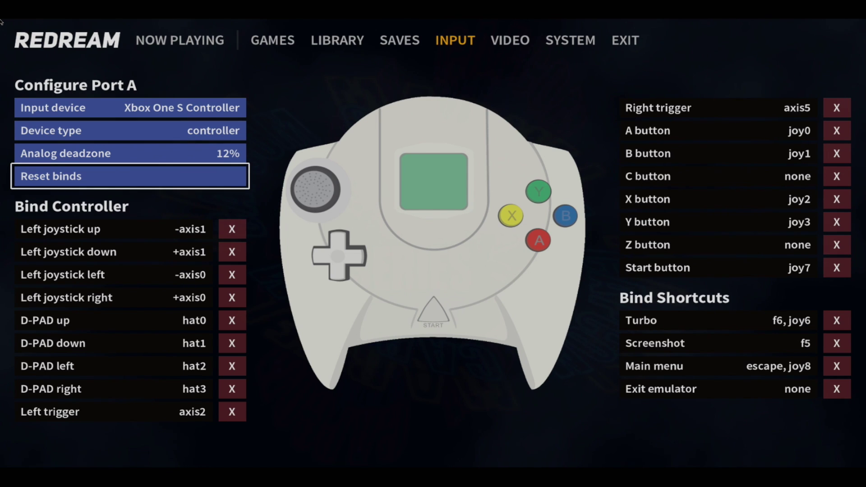
key(Down)
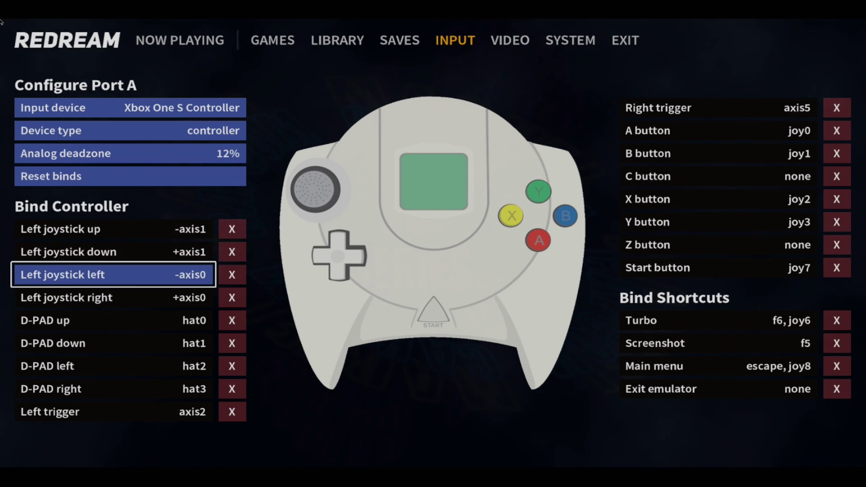
key(Down)
key(Down)
key(Right)
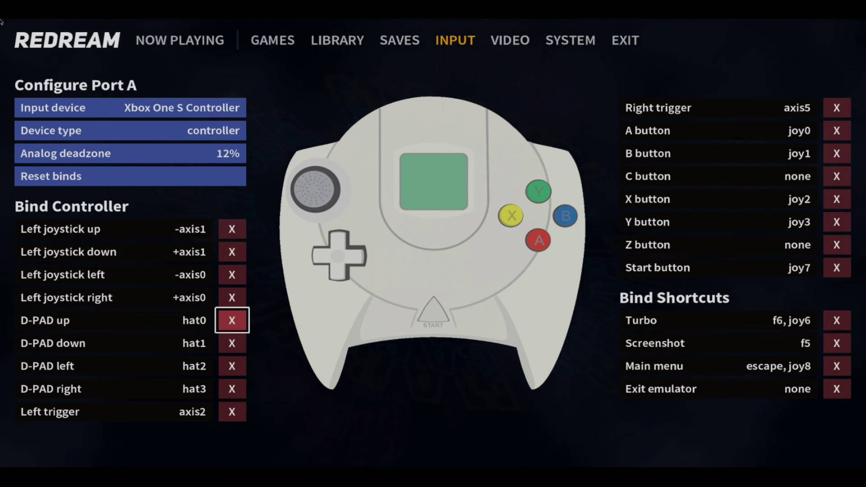
key(Right)
key(Down)
key(Down)
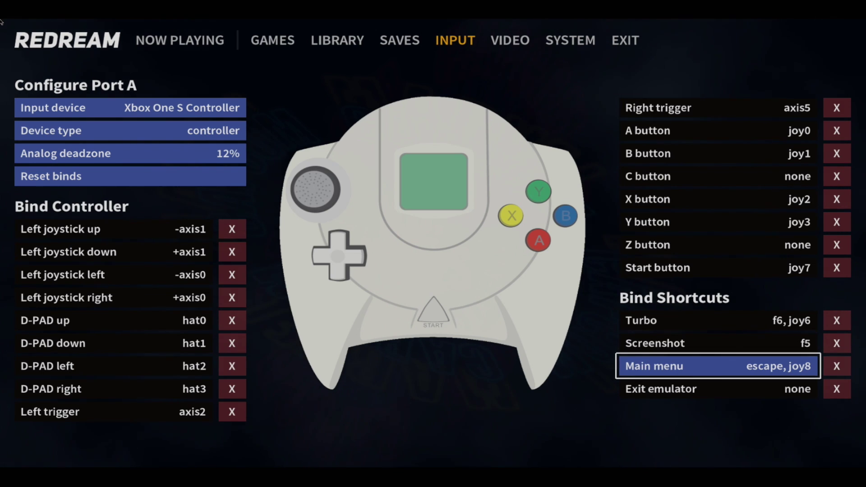
key(Escape)
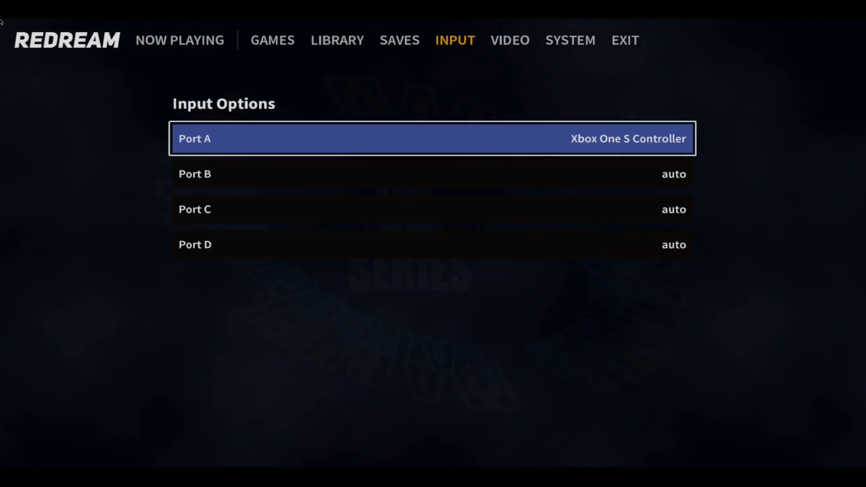
key(Escape)
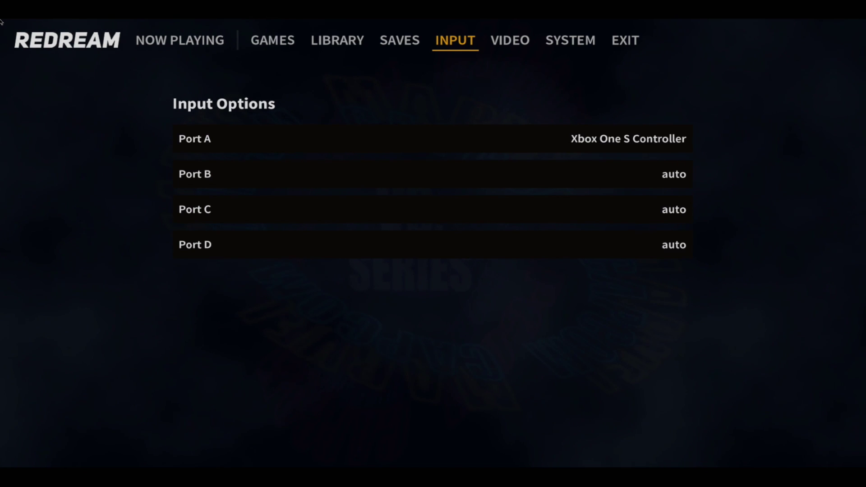
Step: Set Redream's video window size to 1280x720
key(Right)
key(Return)
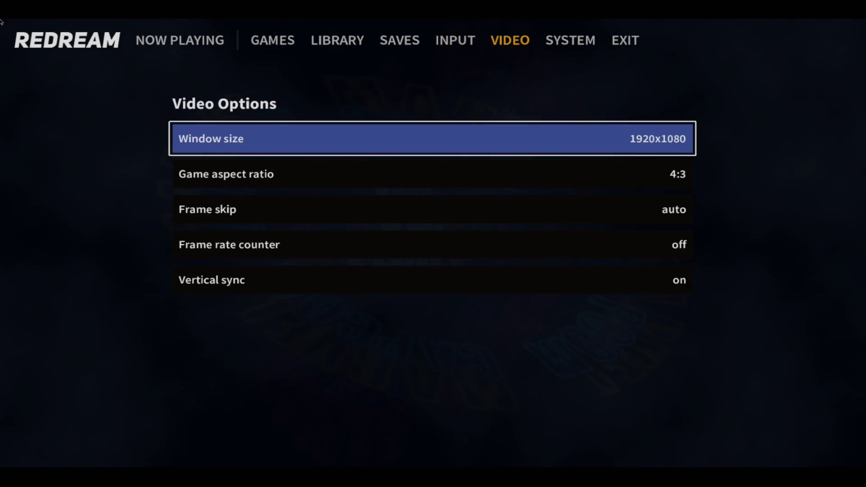
key(Return)
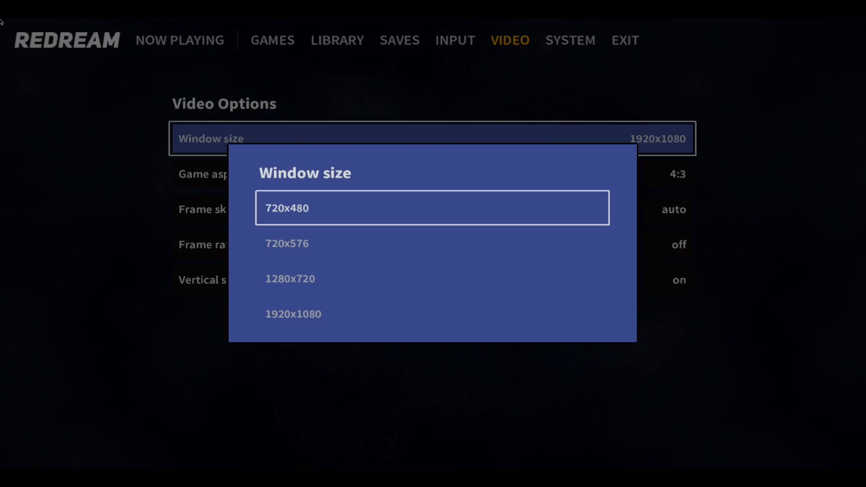
key(Down)
key(Down)
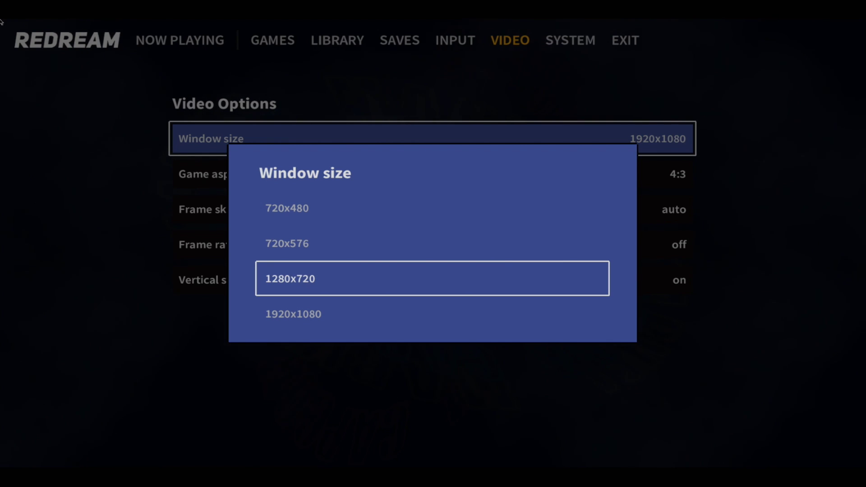
key(Return)
key(Up)
key(Up)
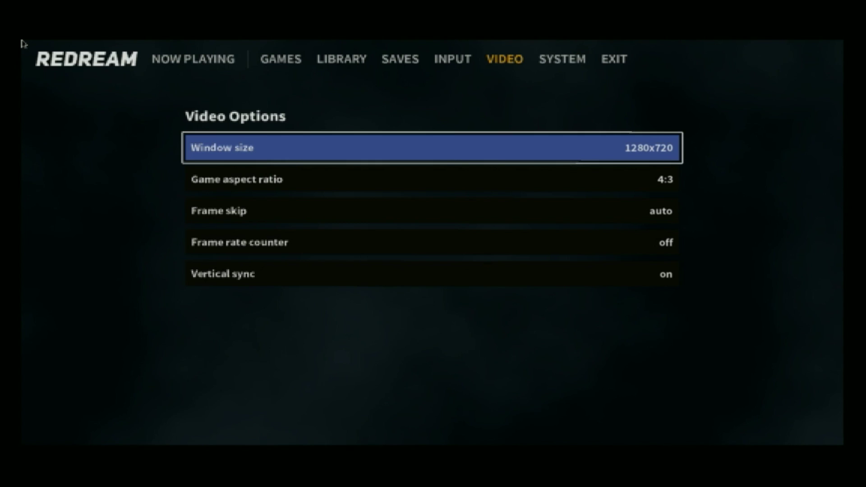
Step: Turn on the frame rate counter showing vblanks per second
key(Down)
key(Down)
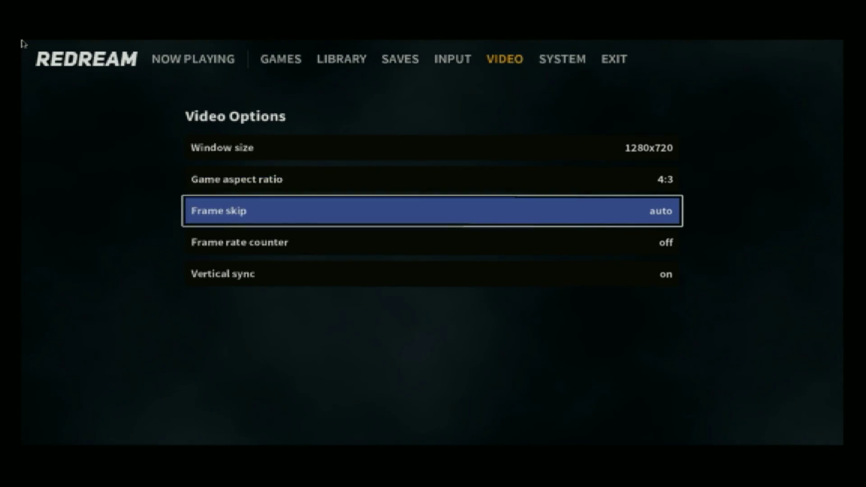
key(Down)
key(Right)
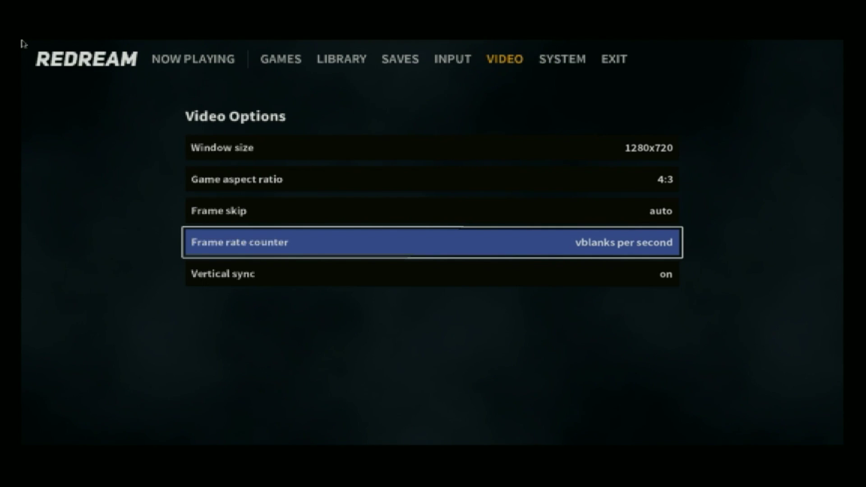
key(Down)
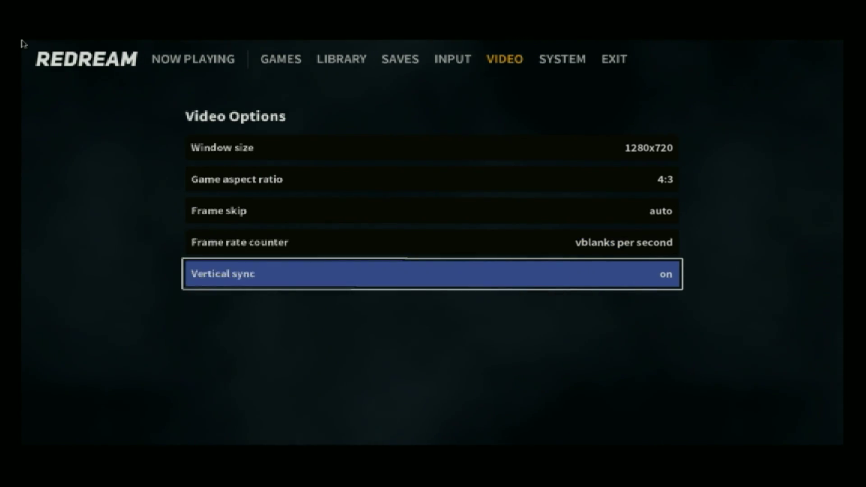
Step: Look through the System options down to the Cable setting
key(Up)
key(Up)
key(Up)
key(Up)
key(Up)
key(Right)
key(Right)
key(Right)
key(Right)
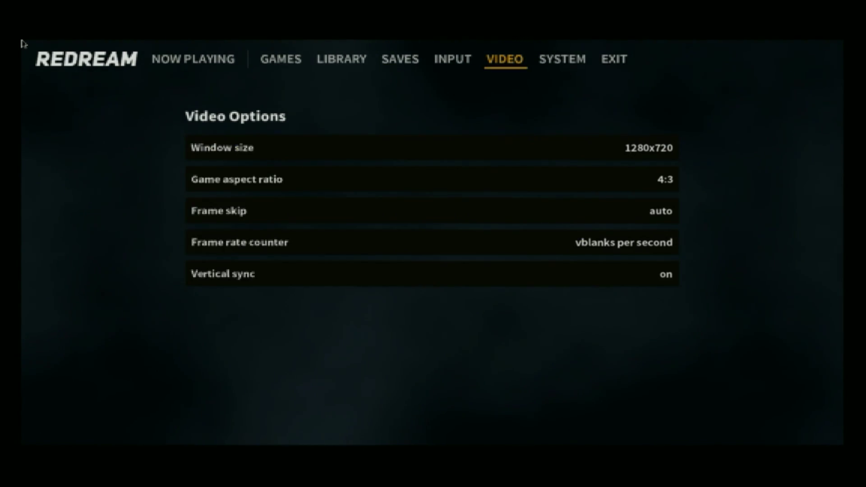
key(Right)
key(Down)
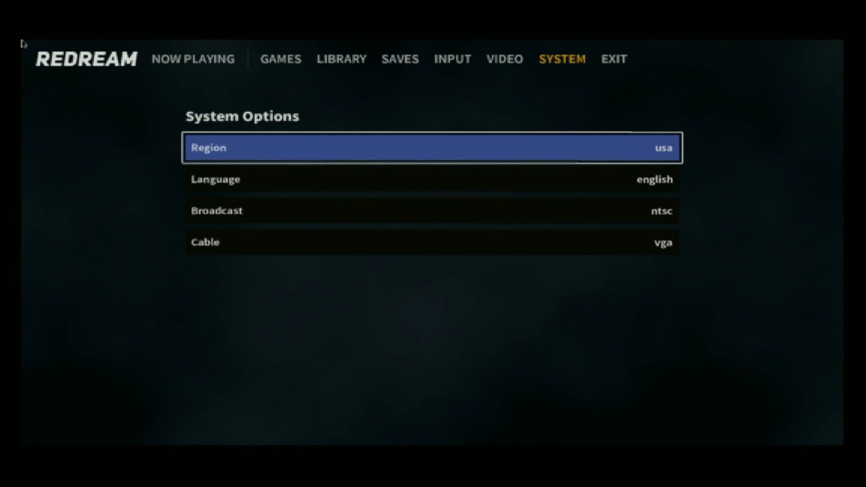
key(Down)
key(Down)
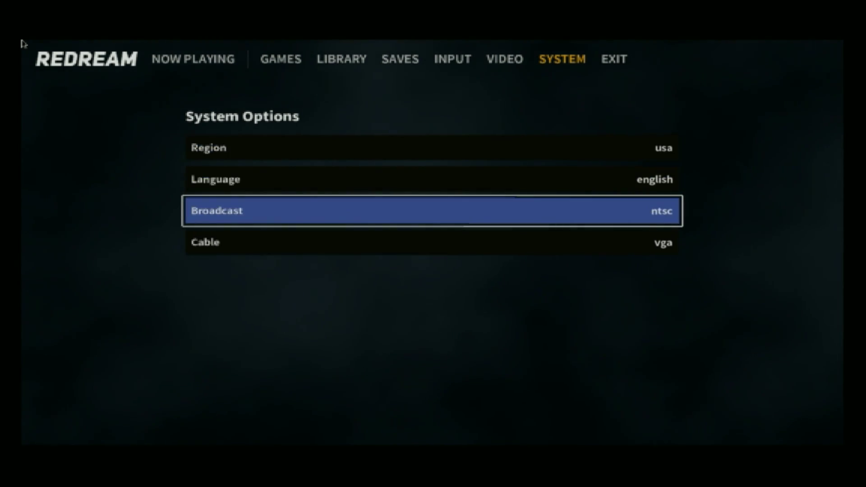
key(Down)
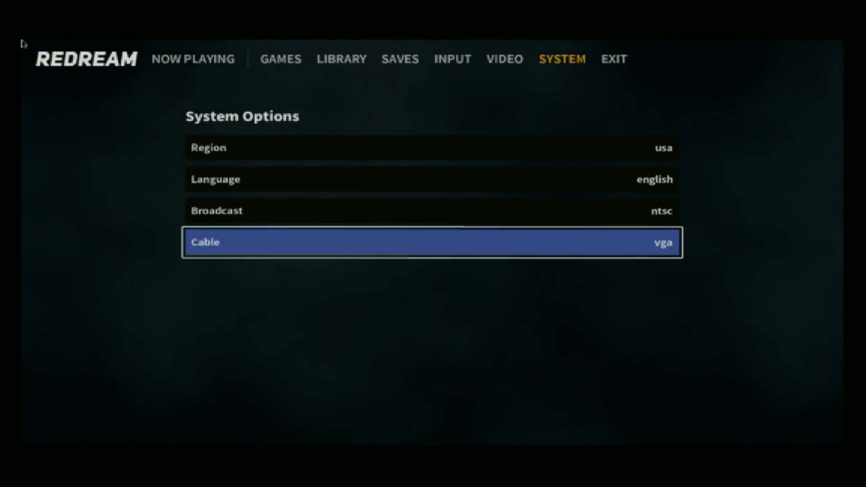
key(Up)
key(Up)
key(Up)
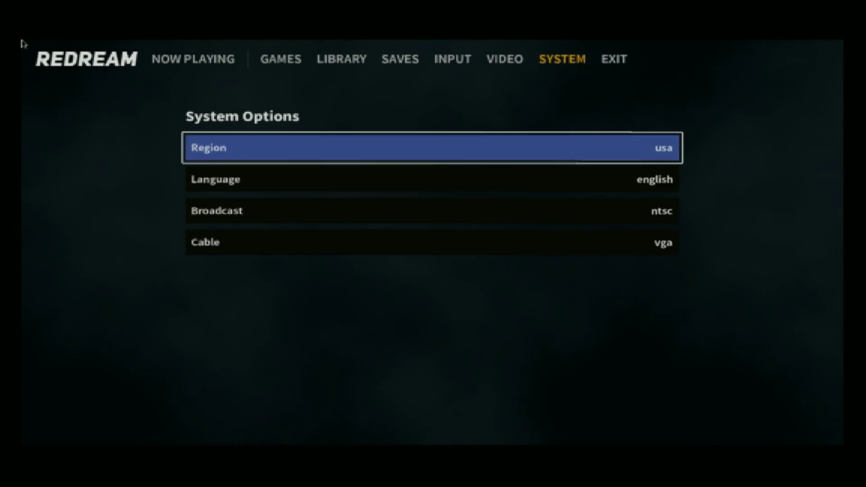
Step: Open the Now Playing page for Marvel vs. Capcom 2
key(Right)
key(Right)
key(Right)
key(Left)
key(Left)
key(Left)
key(Left)
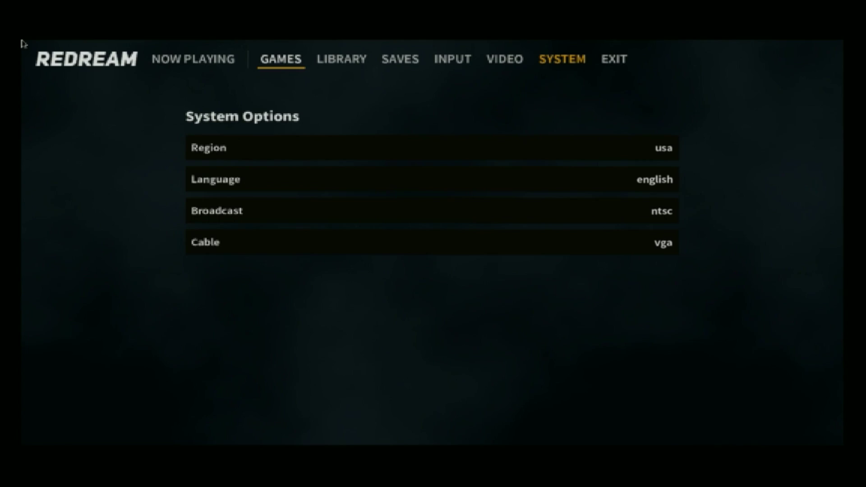
key(Return)
key(Right)
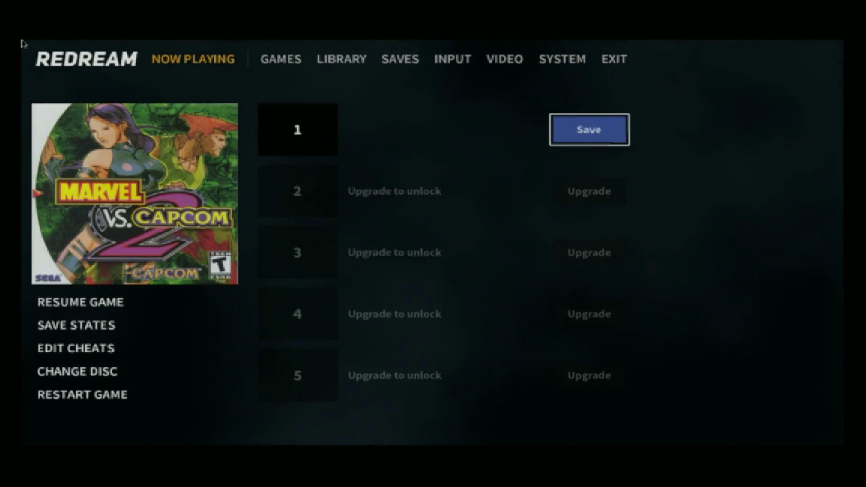
Step: Resume Marvel vs. Capcom 2, play at about 61 fps, then bring up the emulator menu
key(Left)
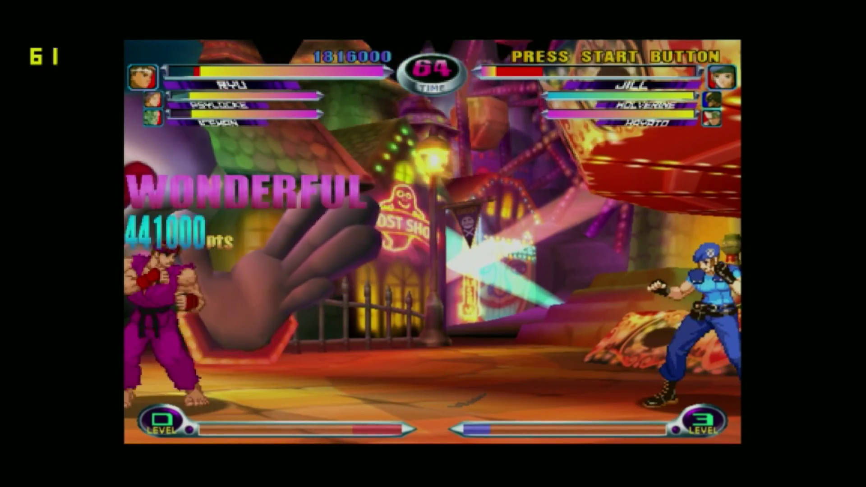
key(Escape)
Step: Quit Marvel vs. Capcom 2 and pick SOUL CALIBUR (USA) from the Dreamcast list
key(Right)
key(Escape)
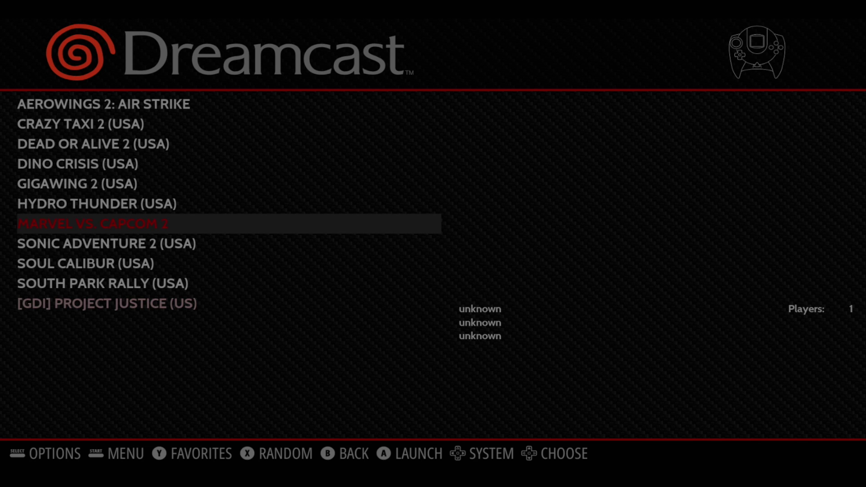
key(Down)
key(Down)
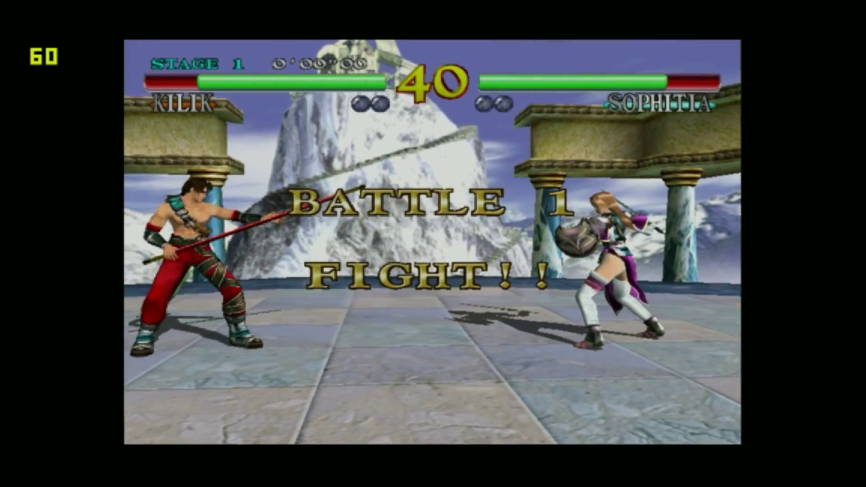
Step: Fight Sophitia as Kilik with staff attacks and a throw until the K.O
key(Right)
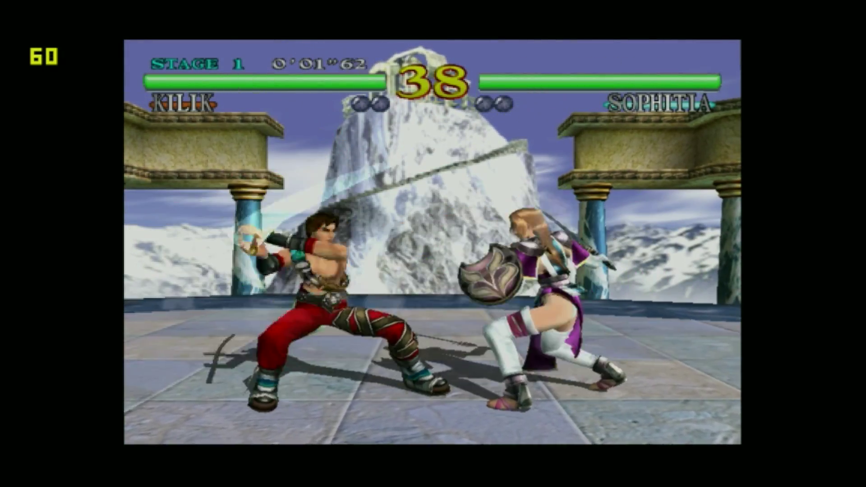
key(Right)
key(z)
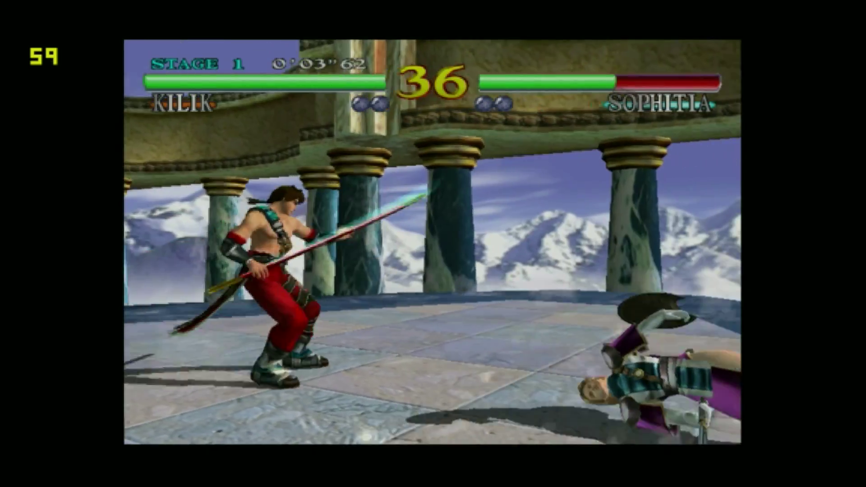
key(z)
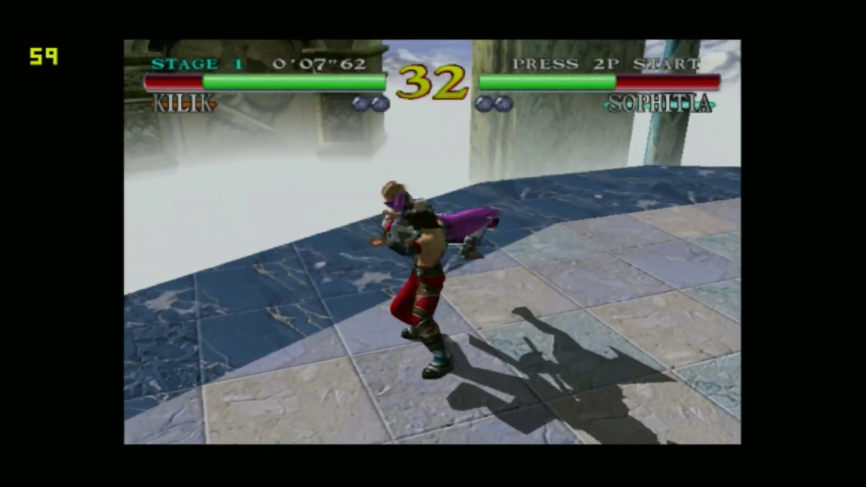
key(z)
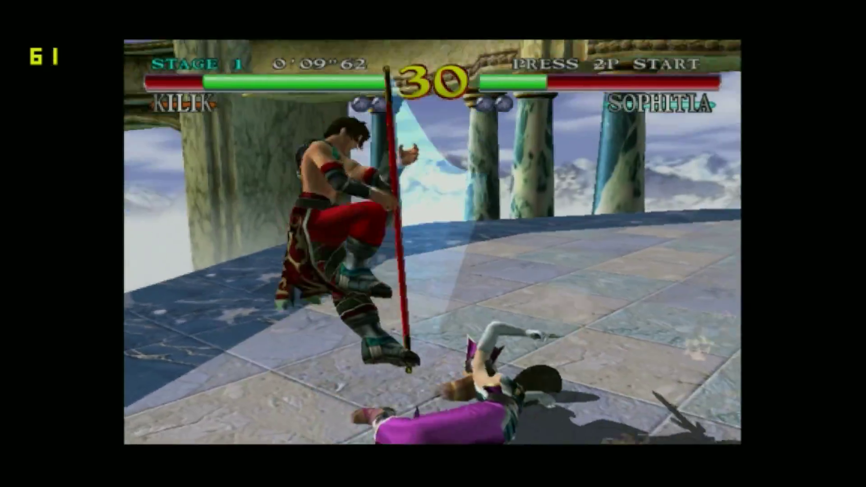
key(z)
key(z)
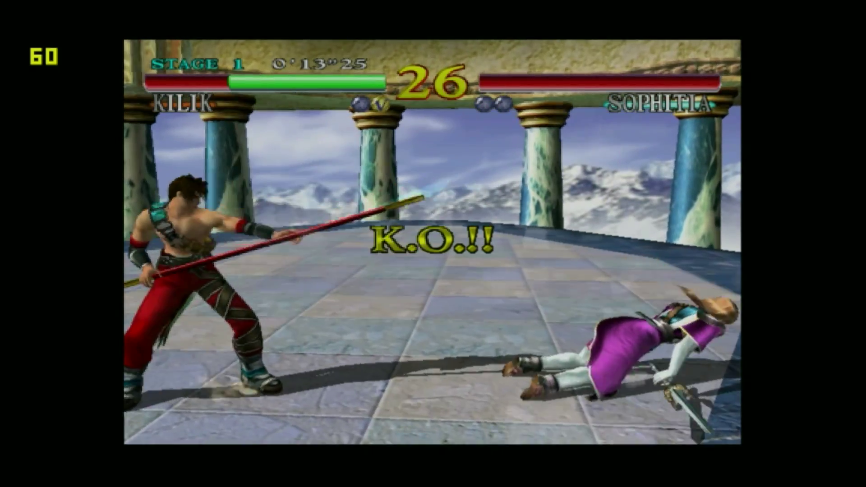
Step: Choose EXIT in the Redream menu to return to the Dreamcast game list
key(Escape)
key(Right)
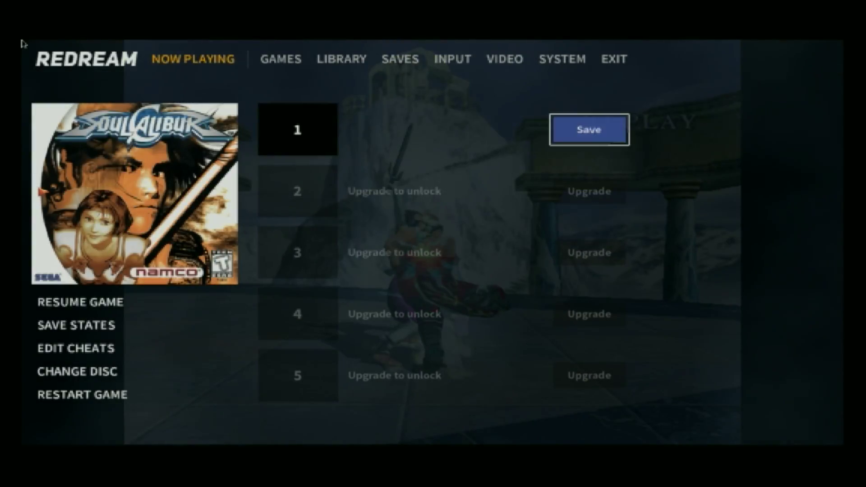
key(Up)
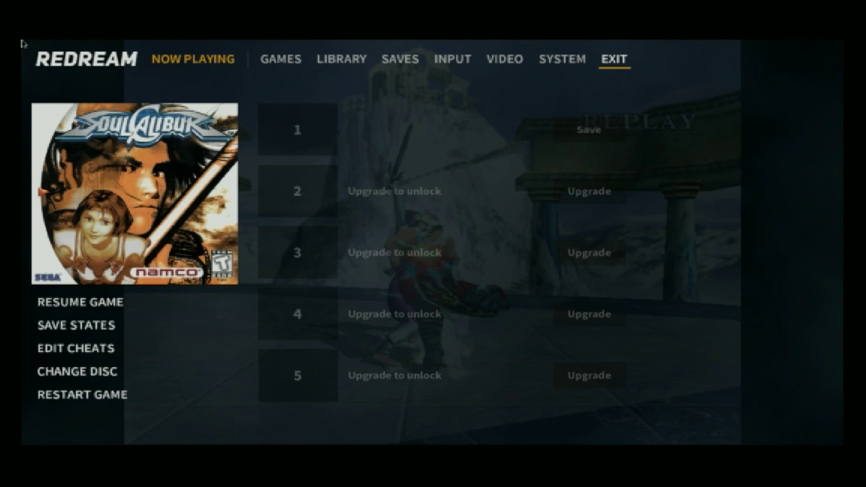
key(Return)
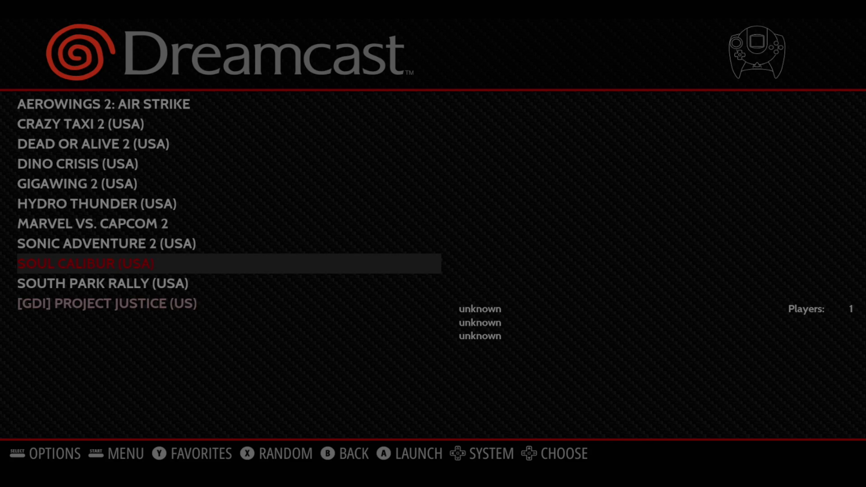